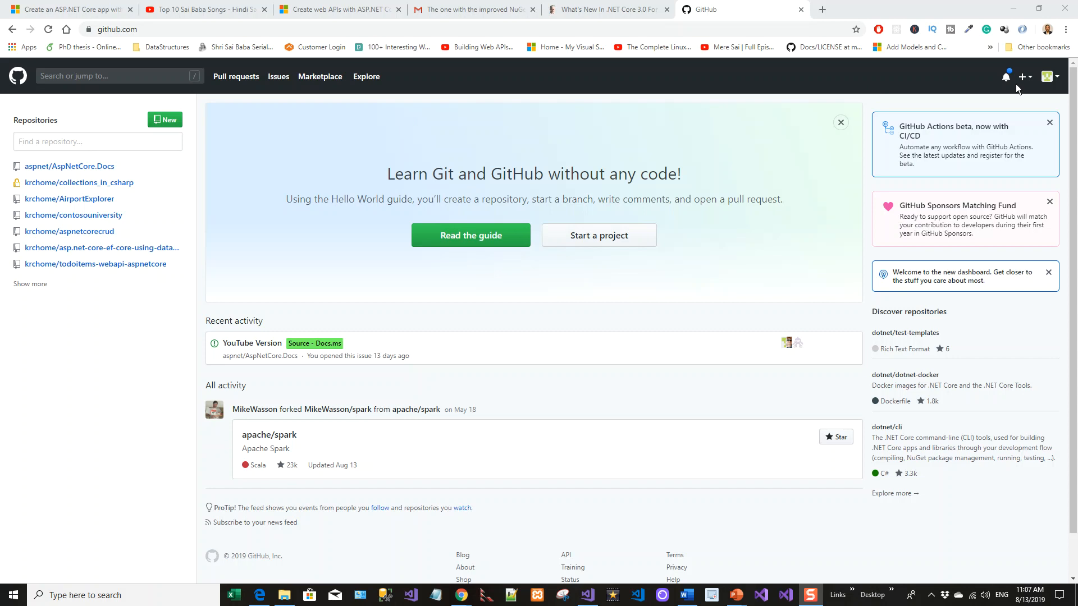
Start a new repository and name it hello-world
click(1052, 82)
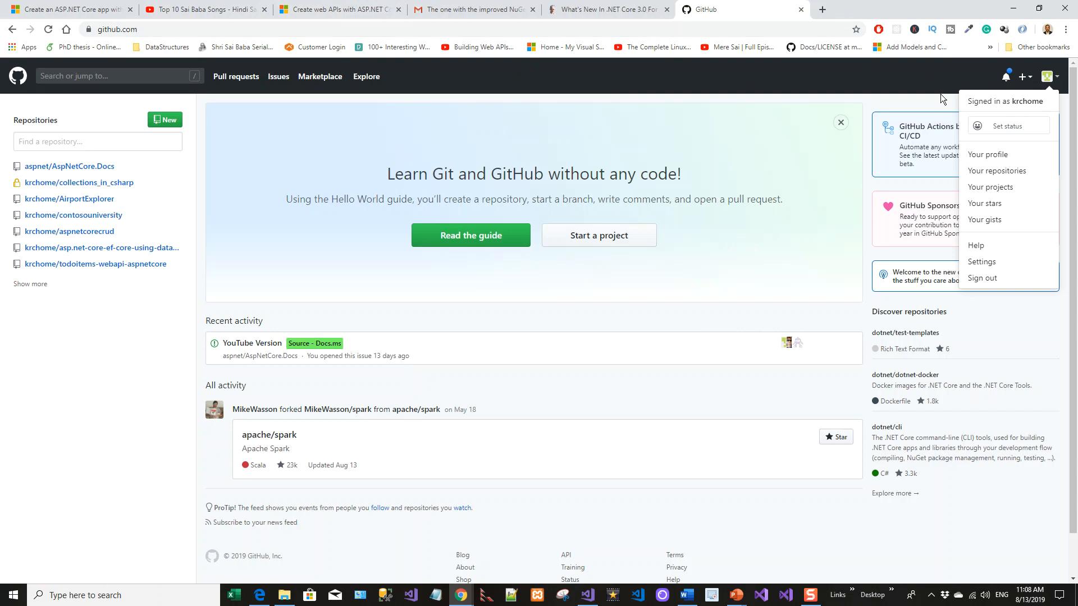
click(579, 29)
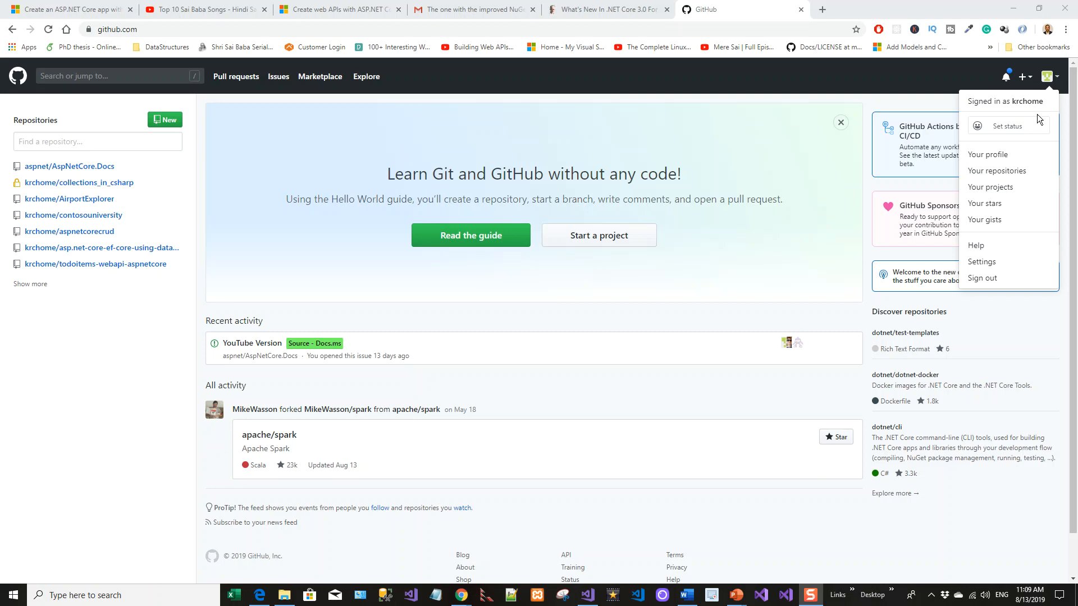
click(1022, 78)
click(1023, 79)
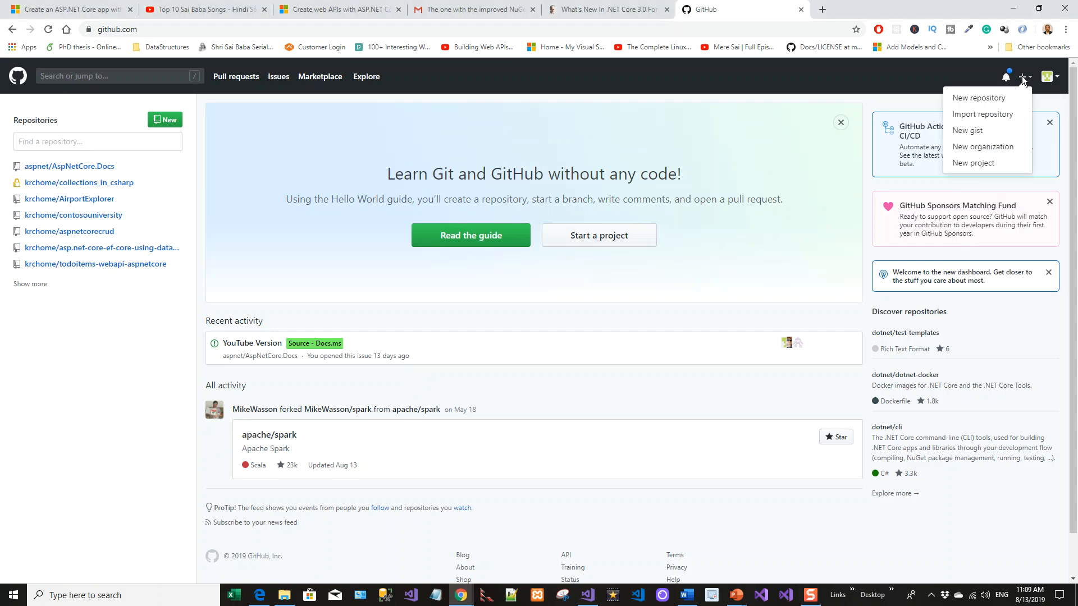
click(990, 104)
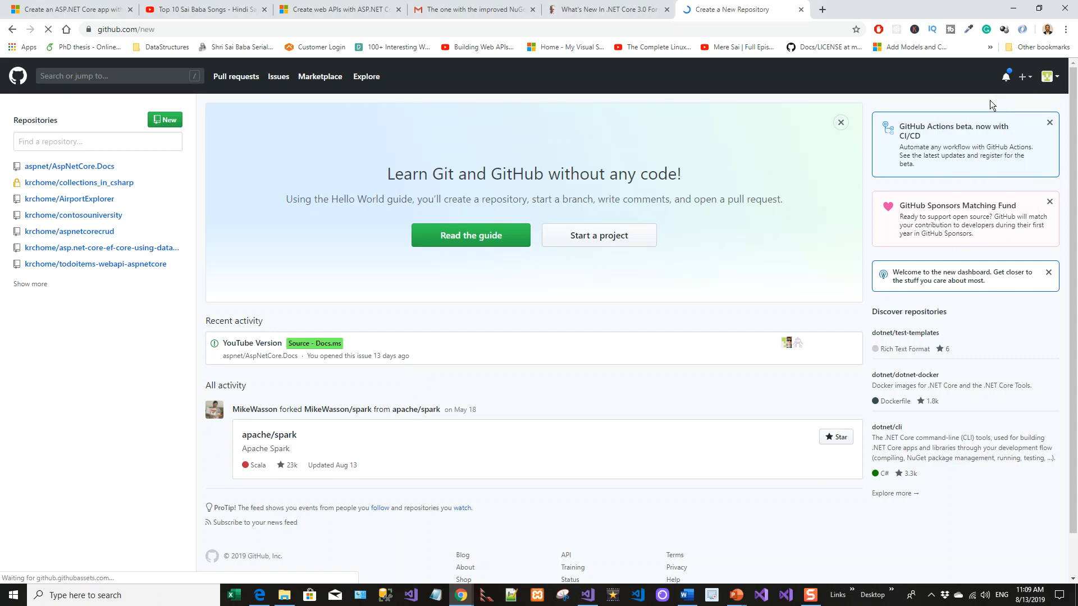
click(471, 219)
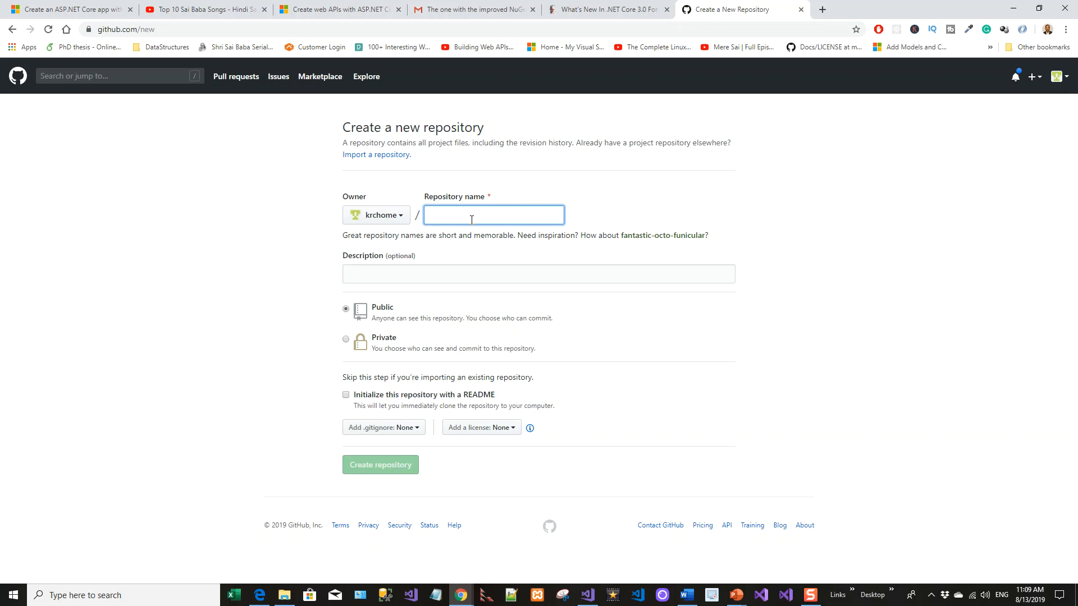
text(hello)
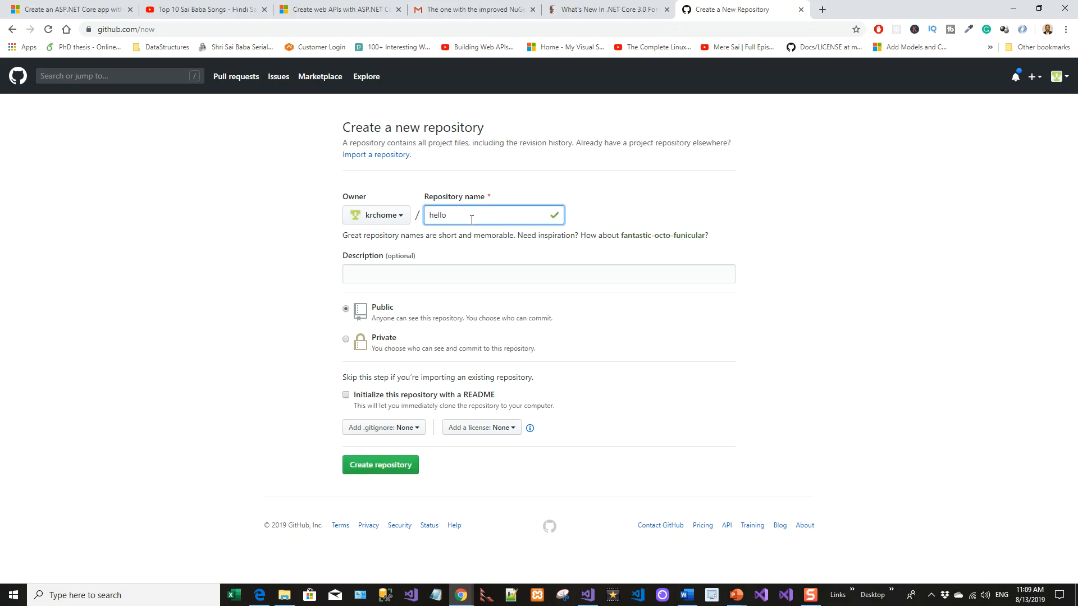
text(-world)
Create the repository with the description 'This is a hello world project on GitHub for learning GitHub' and a README
click(404, 279)
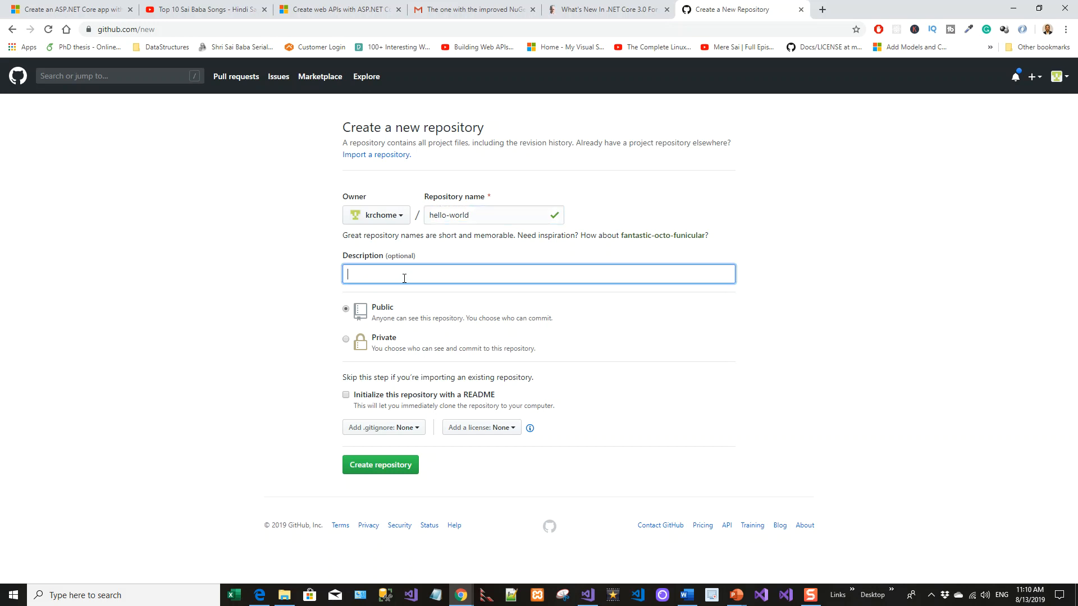
text(This is)
text(hello world project on GitHub for learning Git)
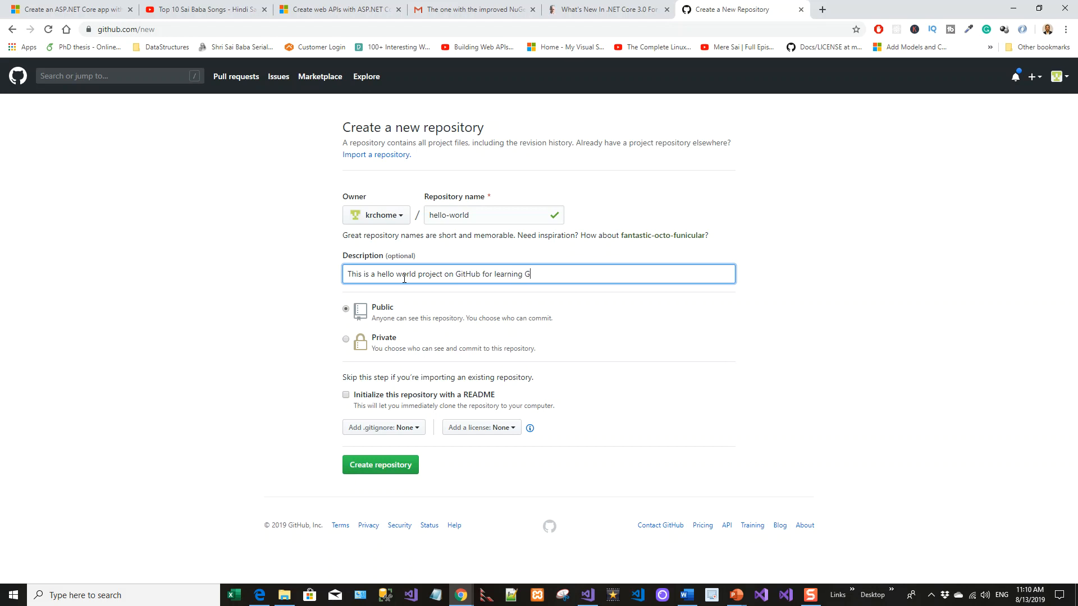
text(Hub)
click(346, 395)
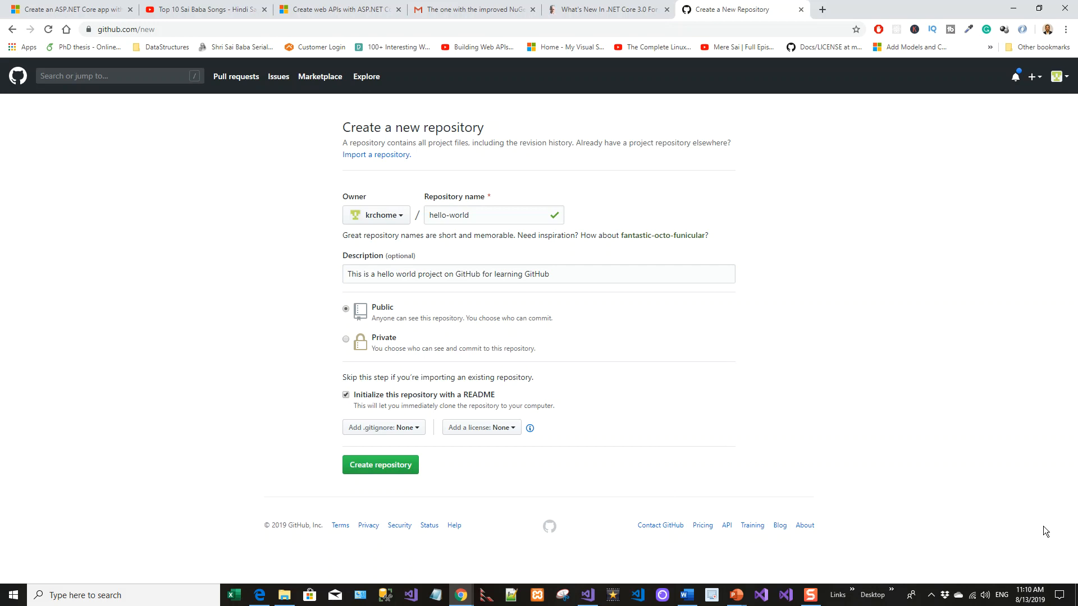
click(381, 465)
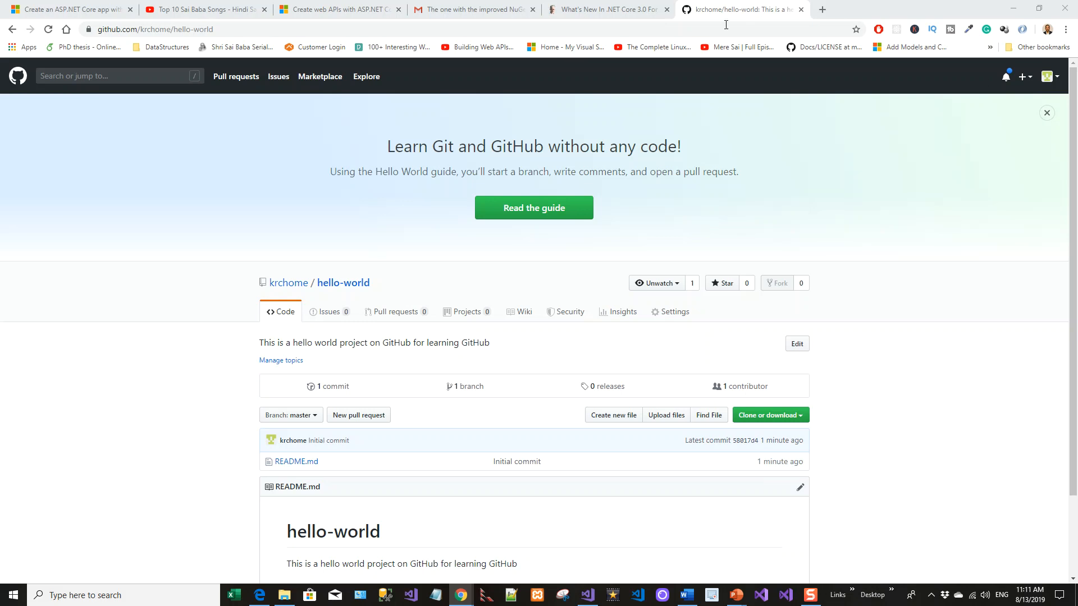
click(822, 9)
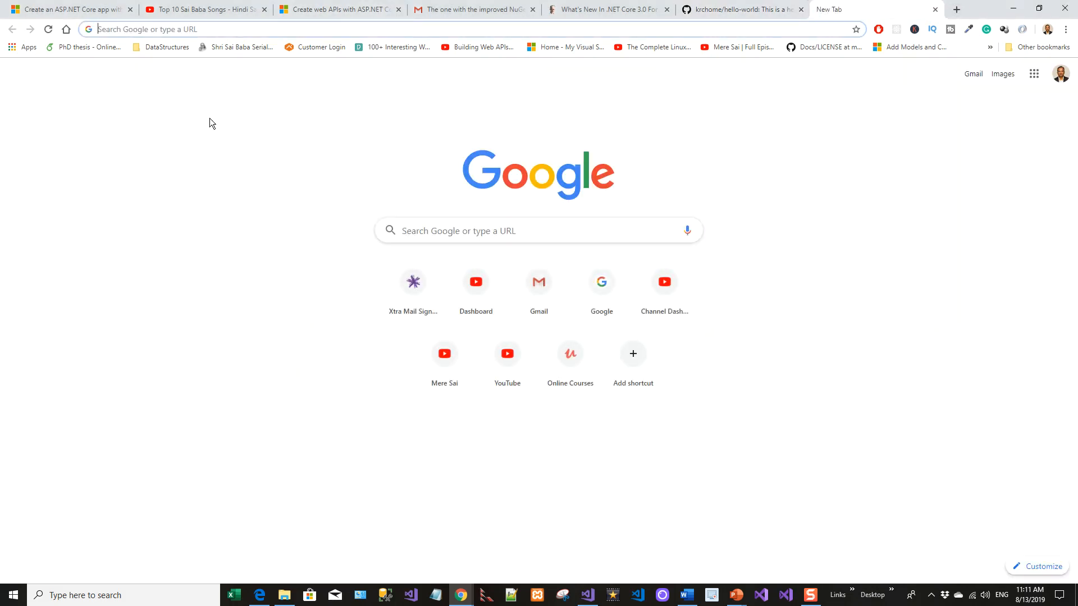
text(https://guides.github.com/activities/hello-world/)
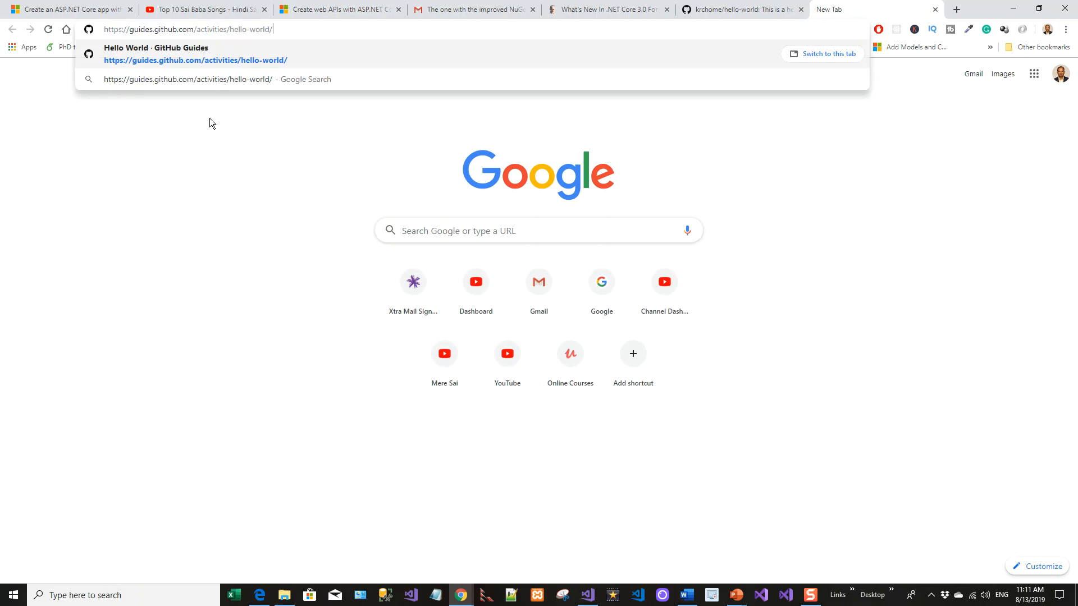
key(Return)
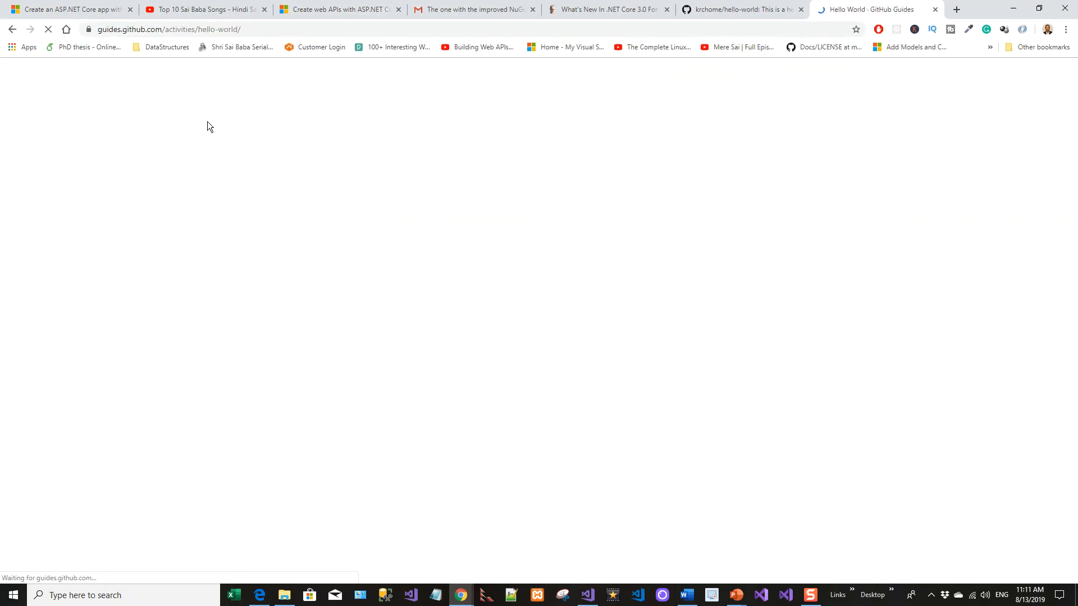
scroll(605, 393, down, 15)
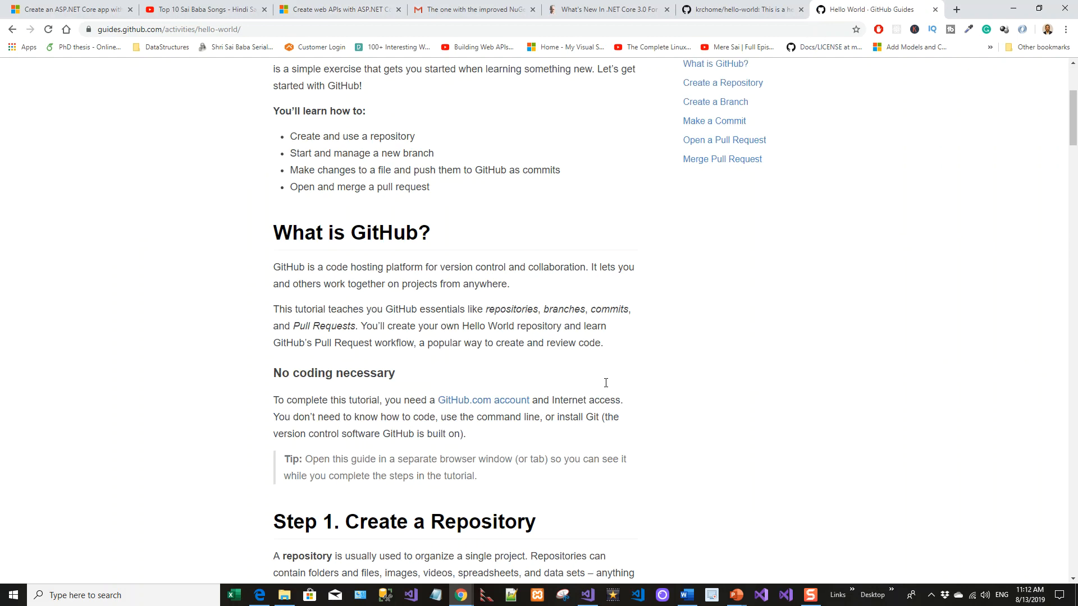
scroll(607, 388, down, 8)
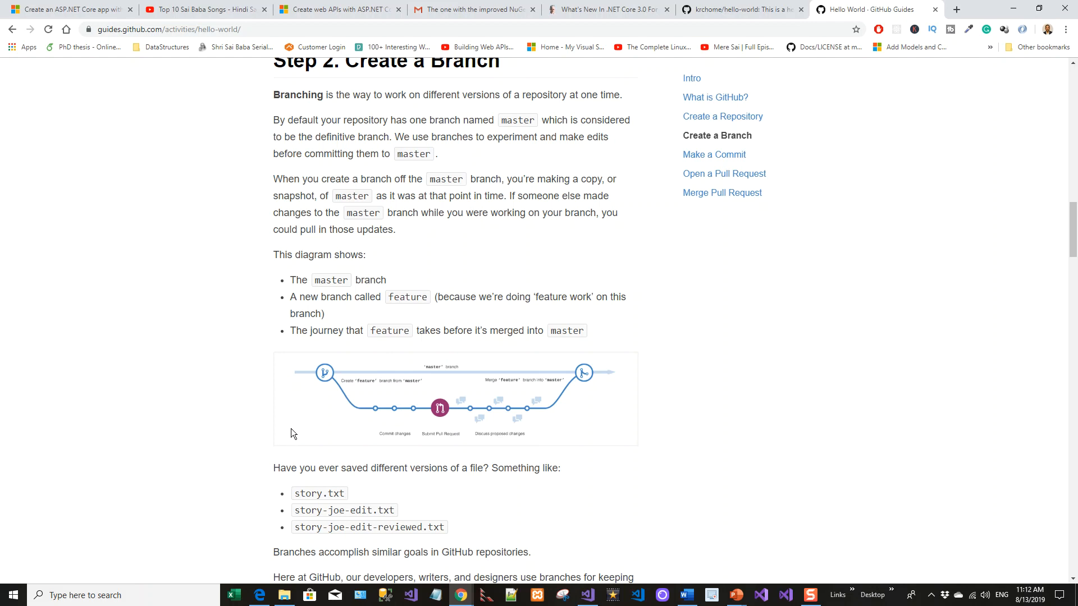
scroll(291, 429, down, 1)
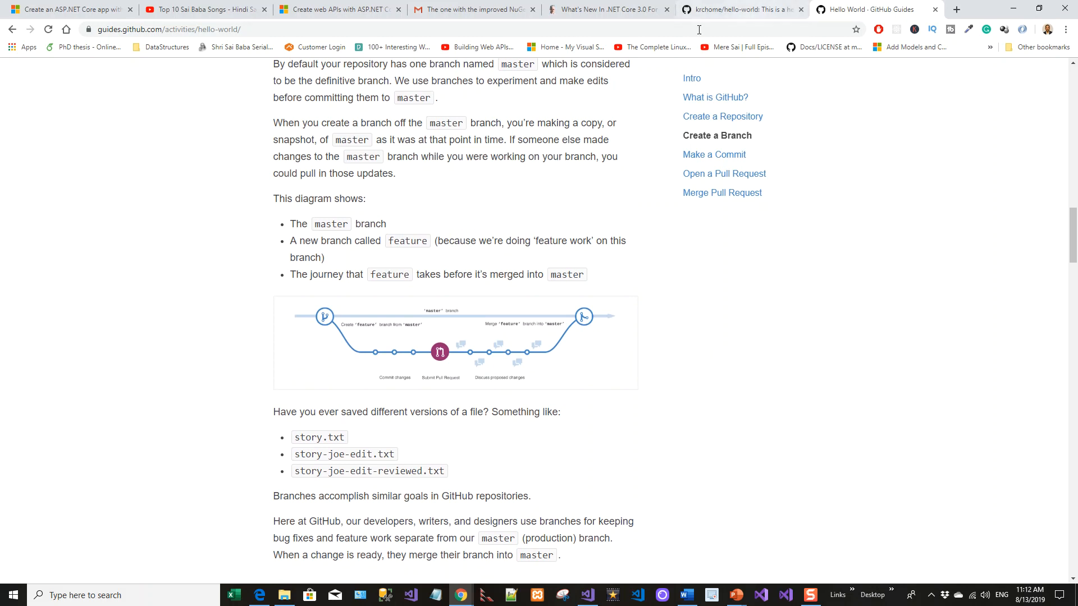
Back in the repository, create a new branch named readme-edits from master
click(716, 14)
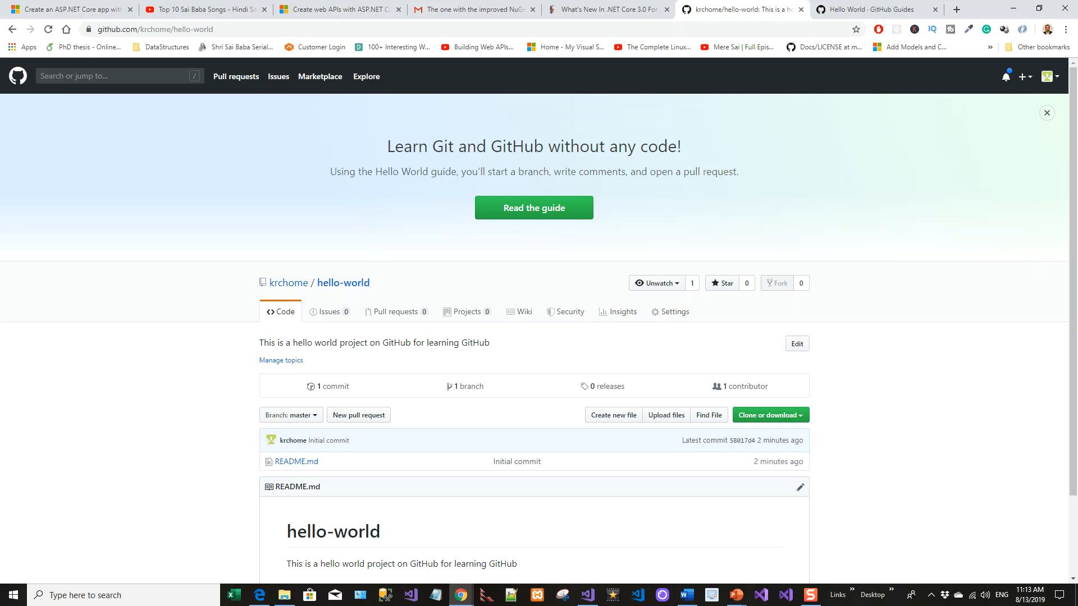
click(313, 416)
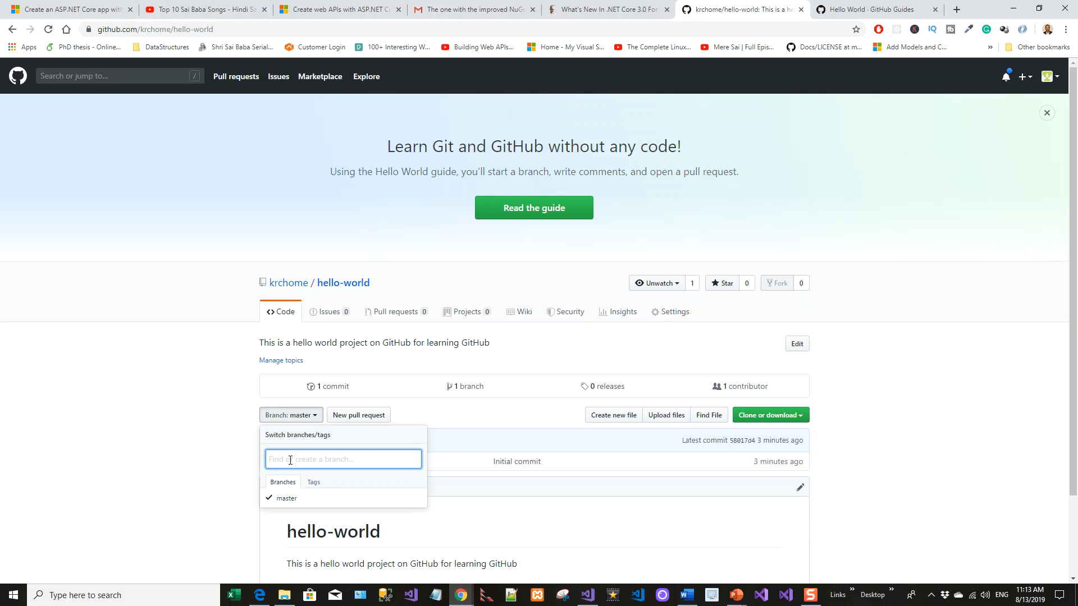
text(readme)
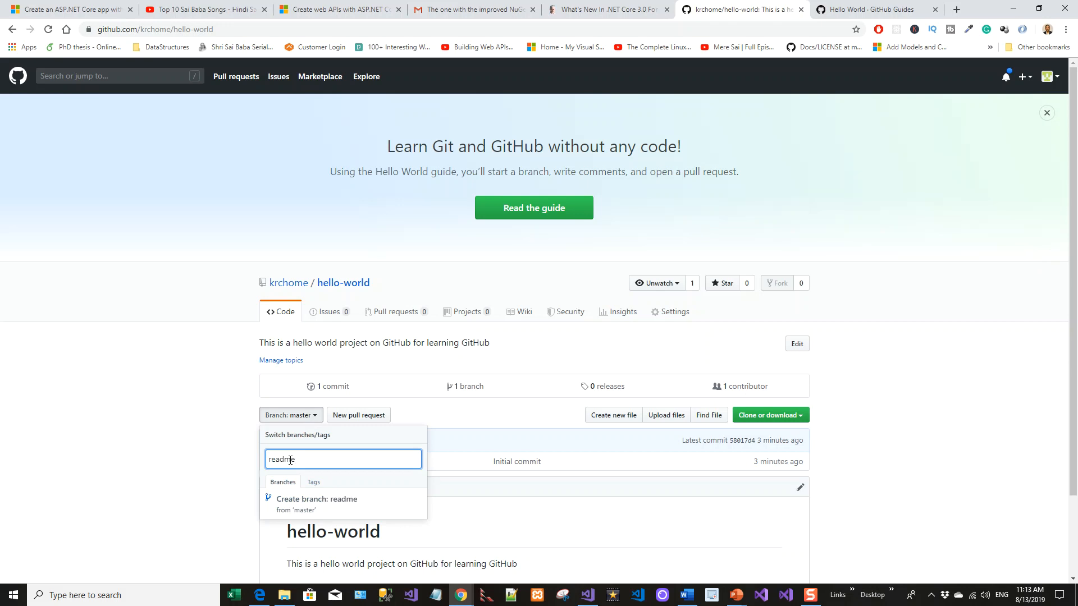
text(-edits)
click(383, 480)
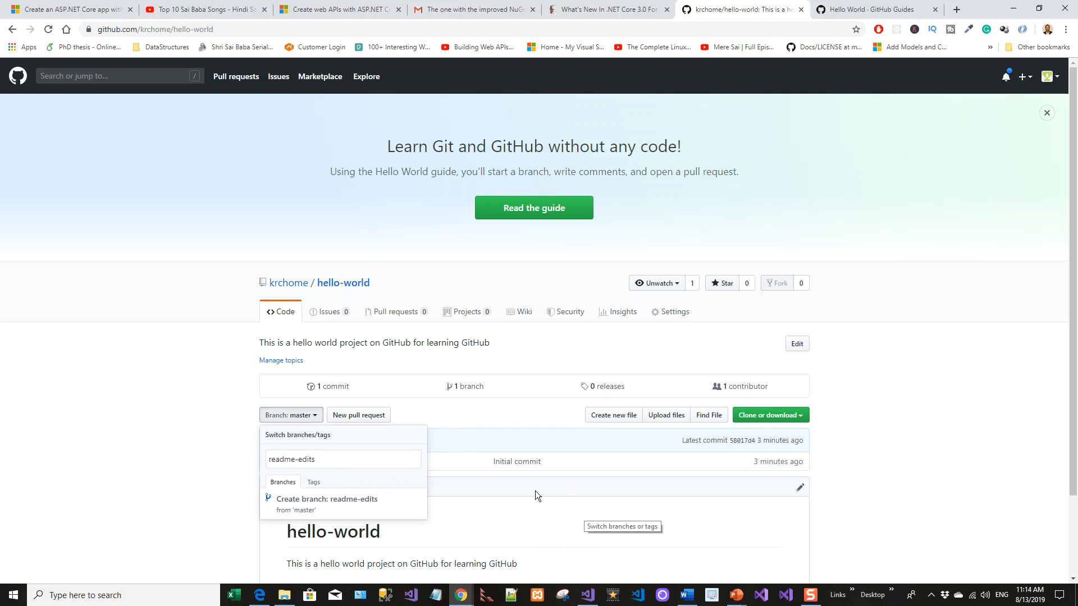
click(334, 460)
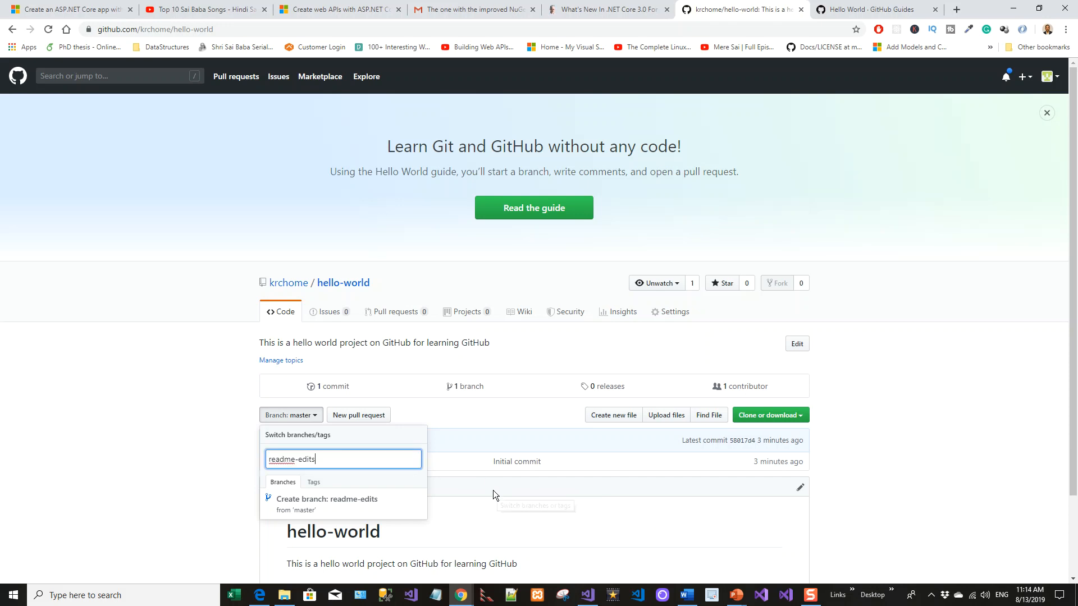
scroll(493, 490, down, 2)
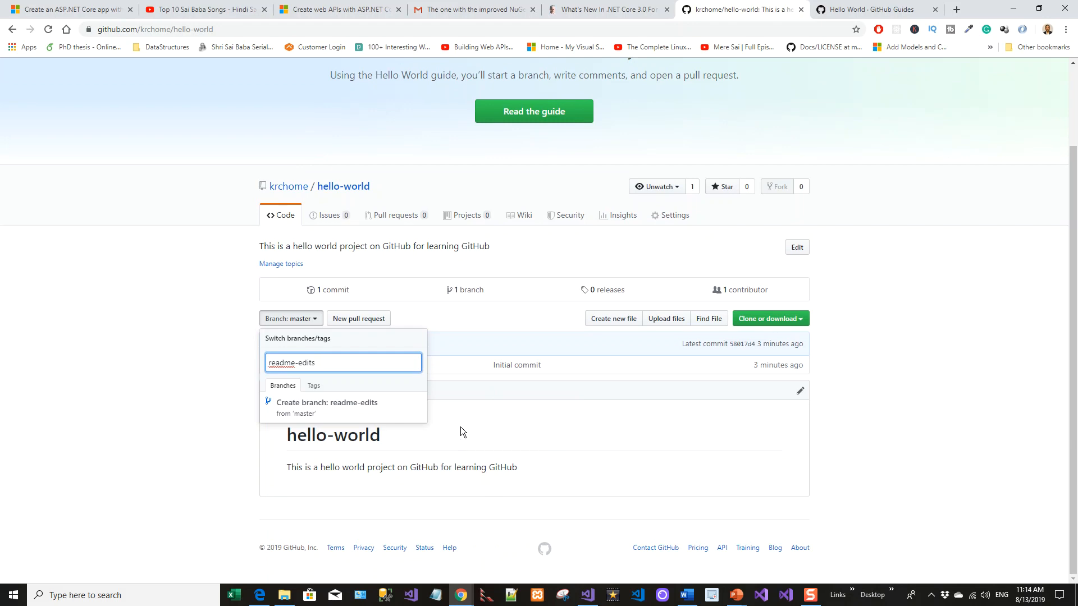
click(463, 423)
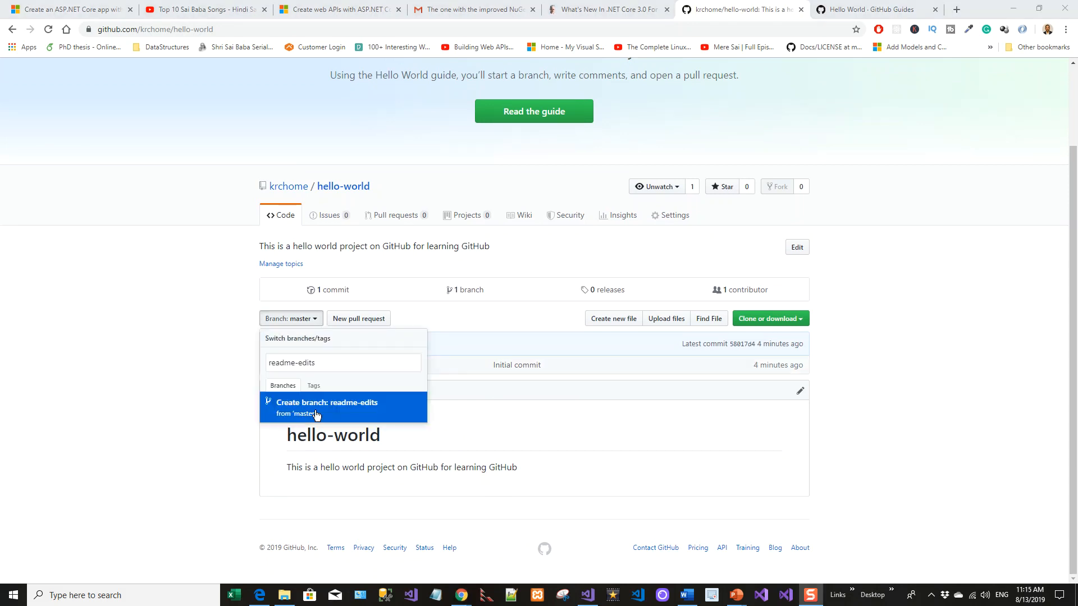
click(316, 415)
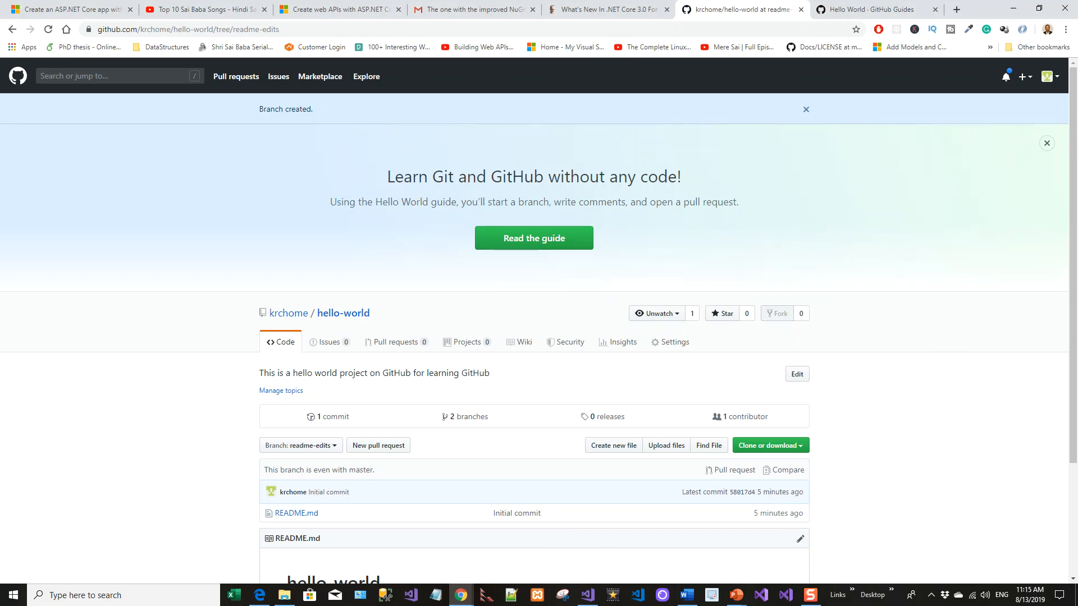
Open README.md on the readme-edits branch for editing
click(335, 447)
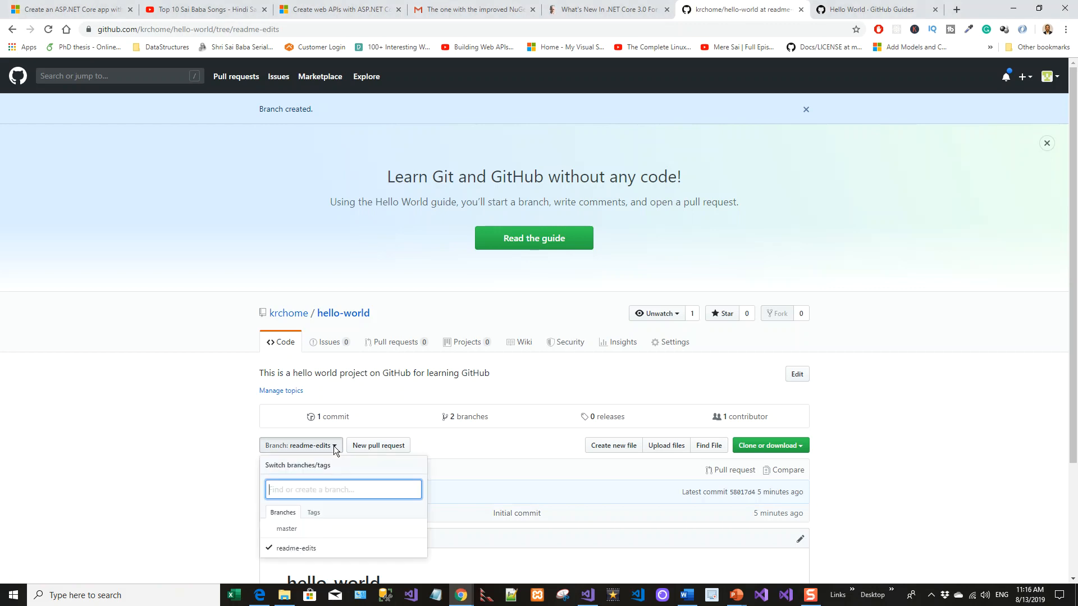
click(335, 447)
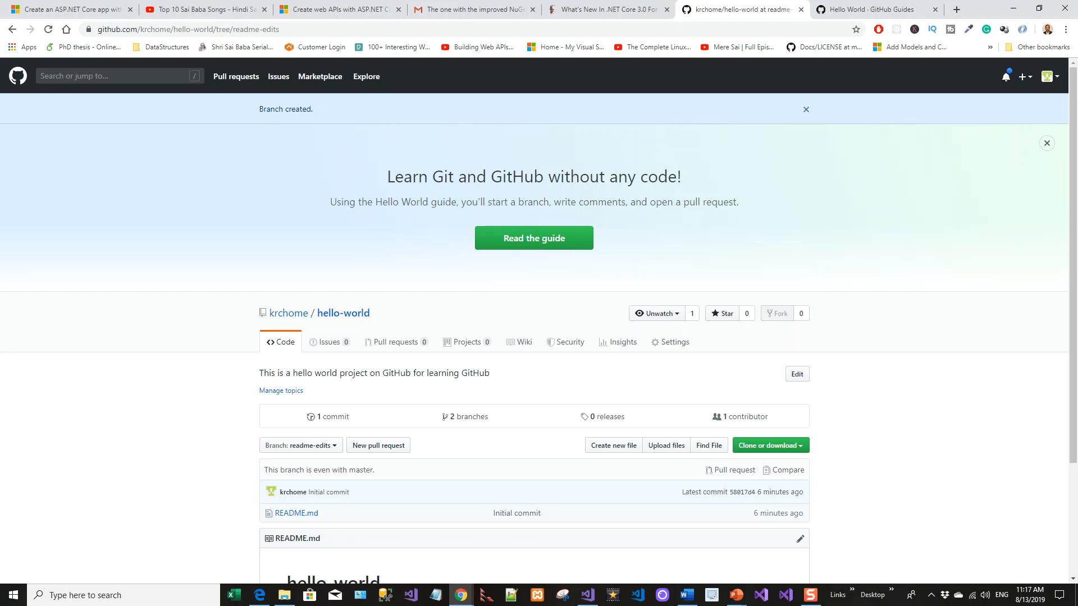
click(302, 515)
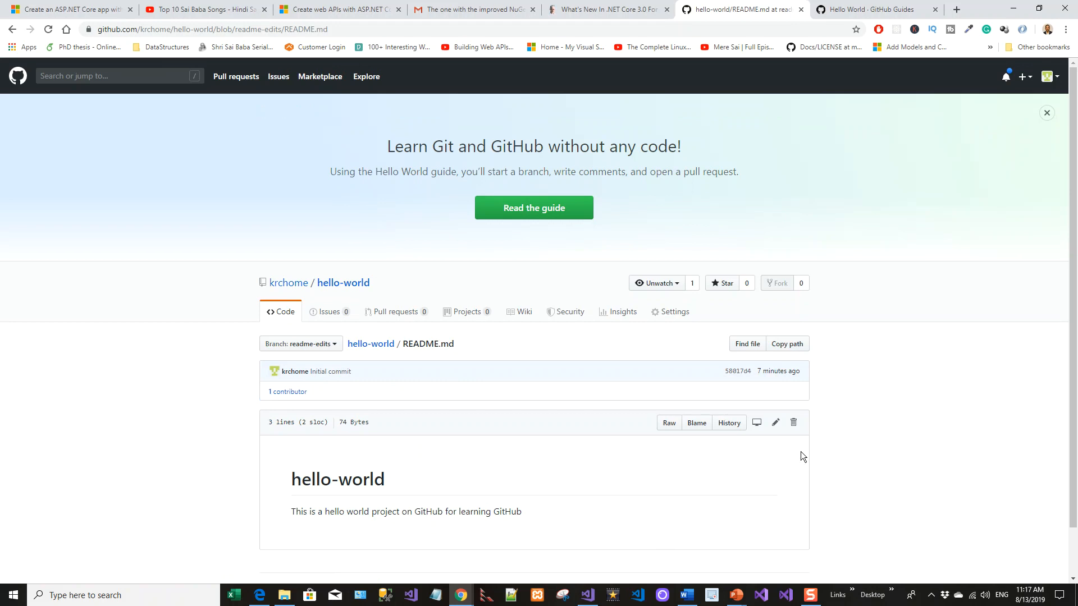
click(776, 425)
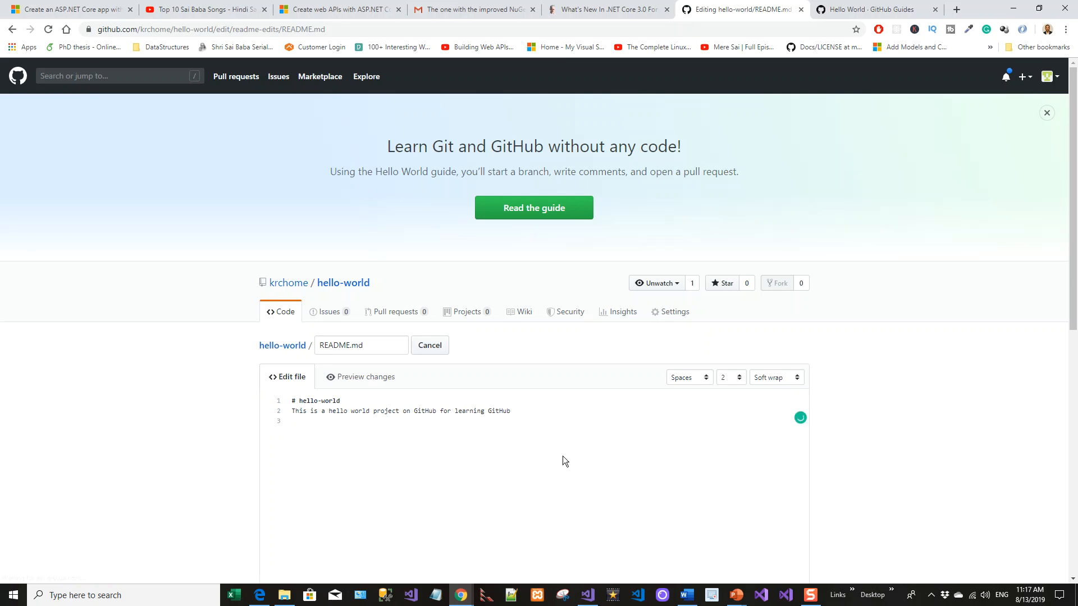
Add a new line to README.md: 'I am a web tutor and excel in creating online courses on software development topics'
key(Return)
text(I am a web tutor and excel in creat)
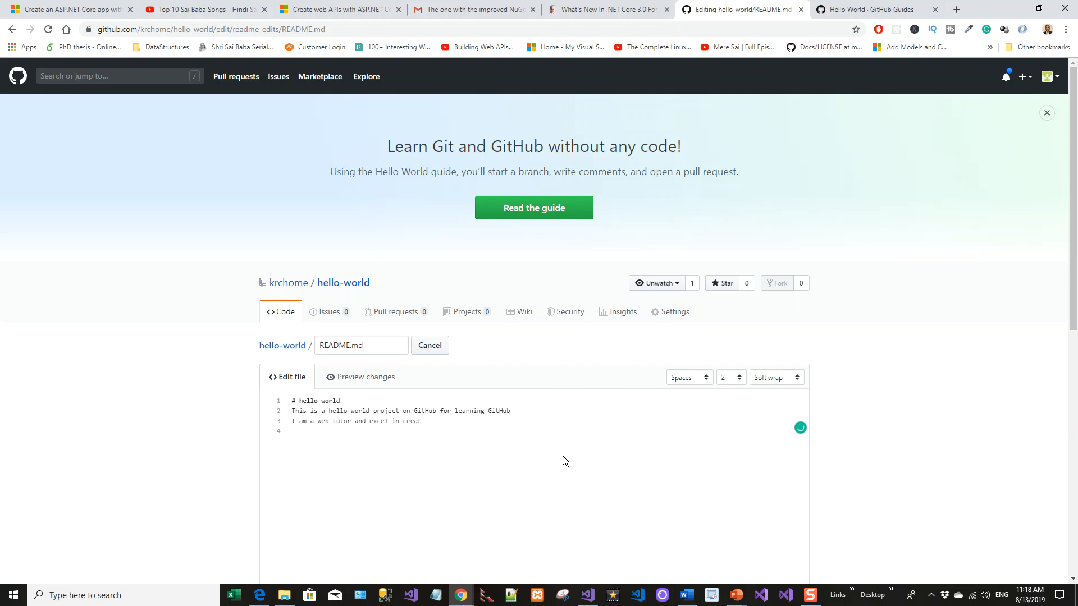
text(ing online courses in softwa)
key(BackSpace)
key(BackSpace)
text(on)
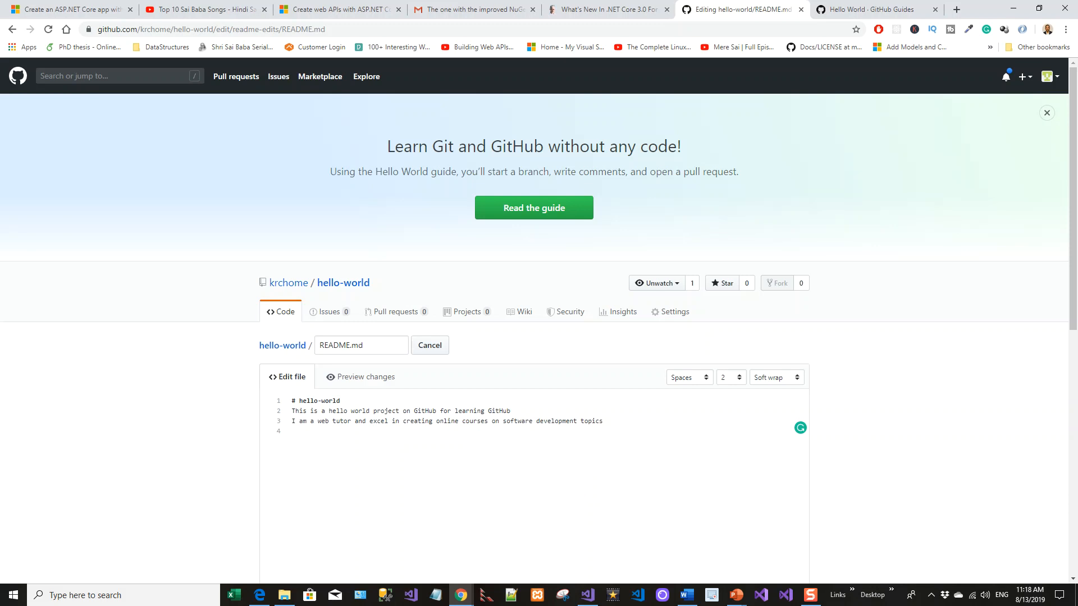
Enter the commit description 'Commit changes after updating README.cmd', fixing the misspelling of 'changes'
scroll(414, 380, down, 10)
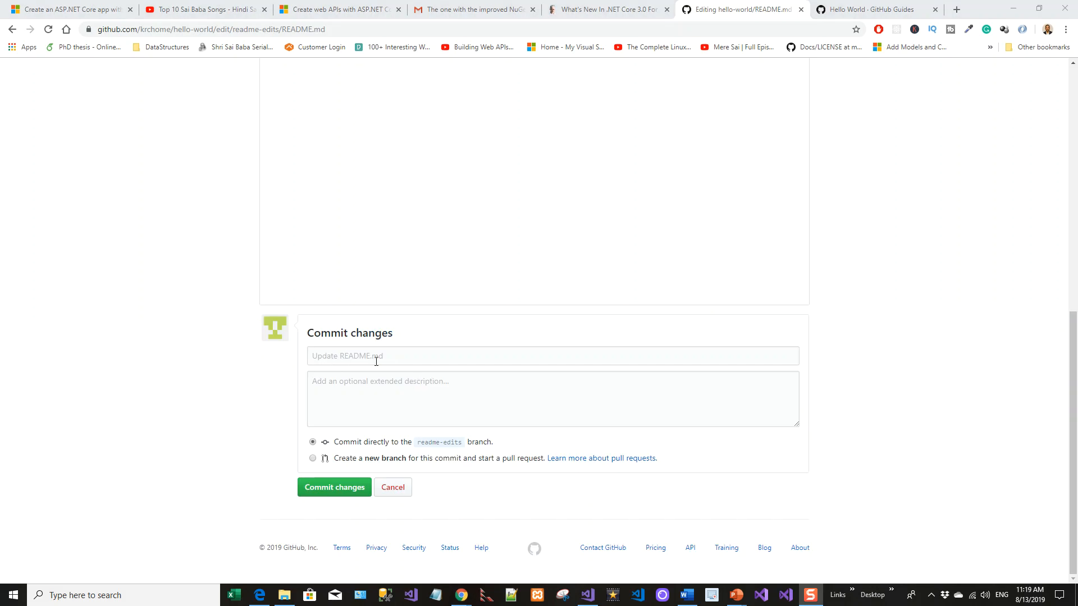
click(396, 382)
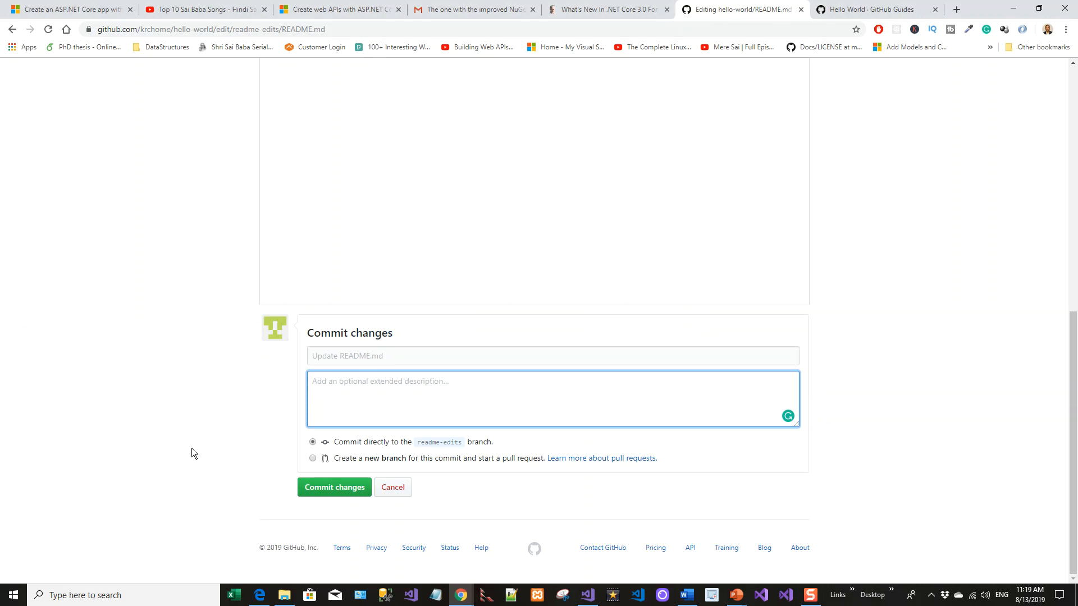
text(Commit chnages afte)
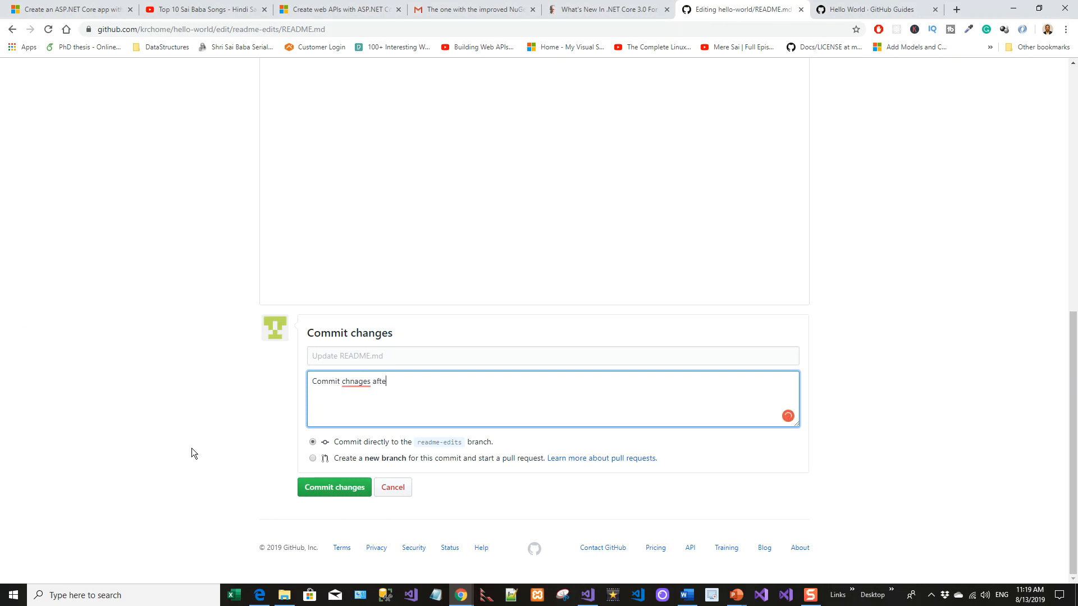
text(r updating README.cmd)
mouse_move(356, 382)
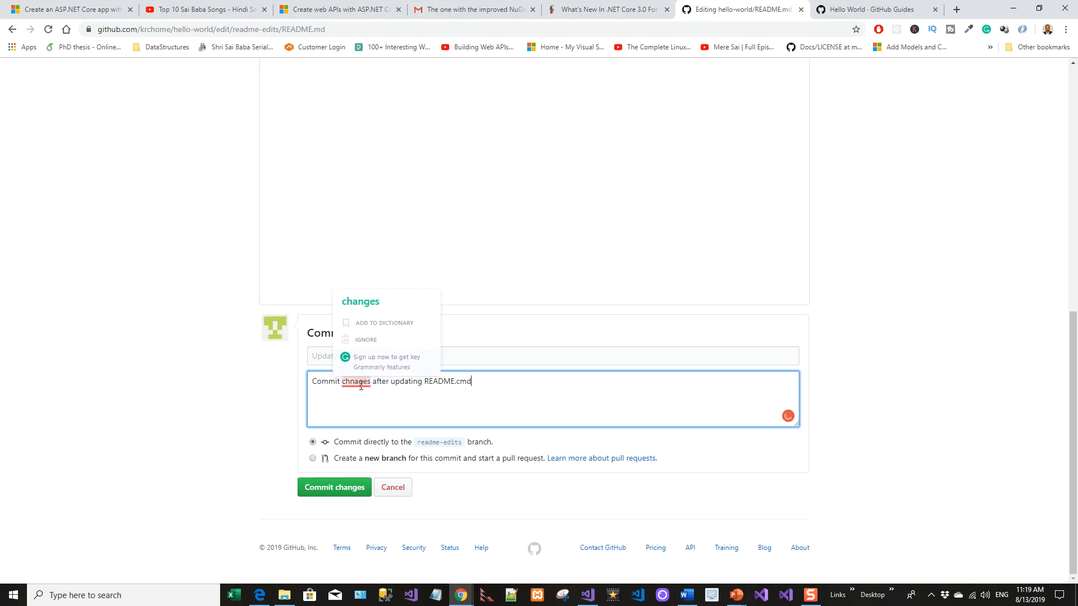
click(363, 303)
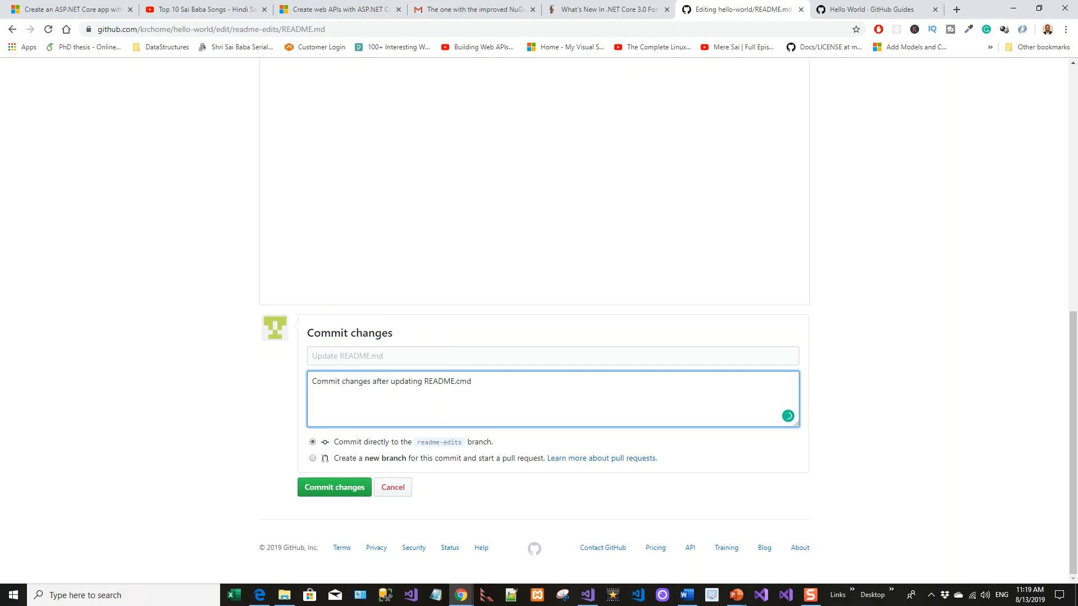
Commit the README.md change directly to the readme-edits branch
key(ctrl+Return)
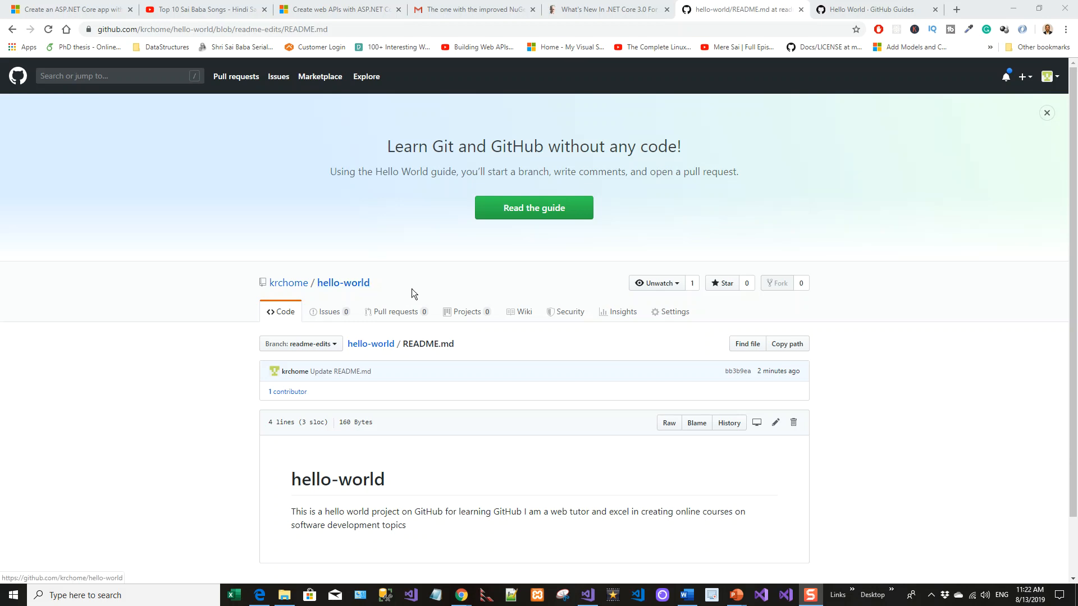
Compare master with the readme-edits branch and open the Update README.md commit to review its changes
click(402, 314)
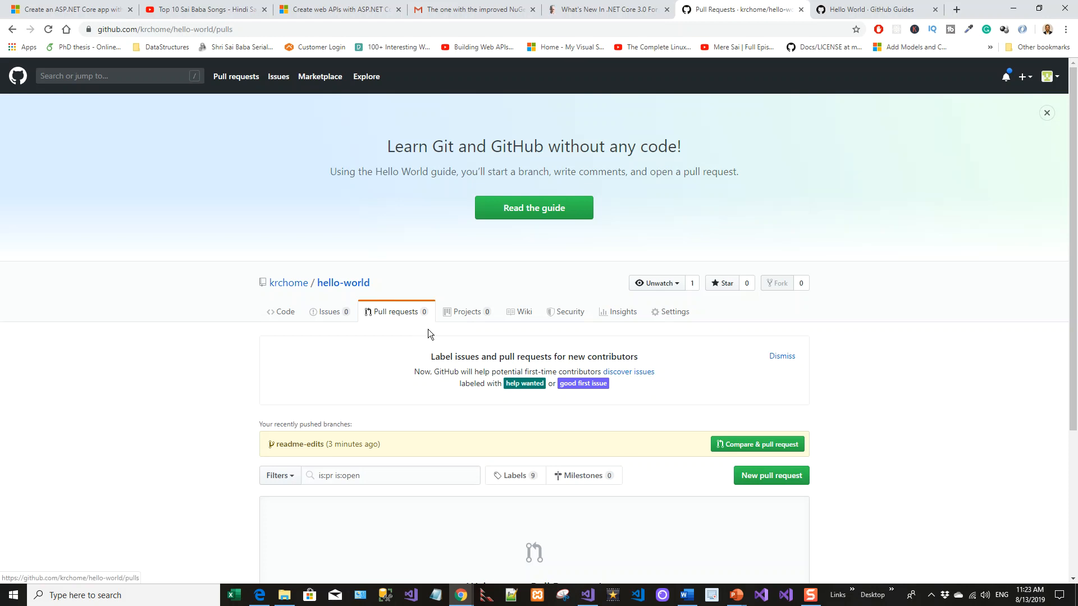
click(781, 479)
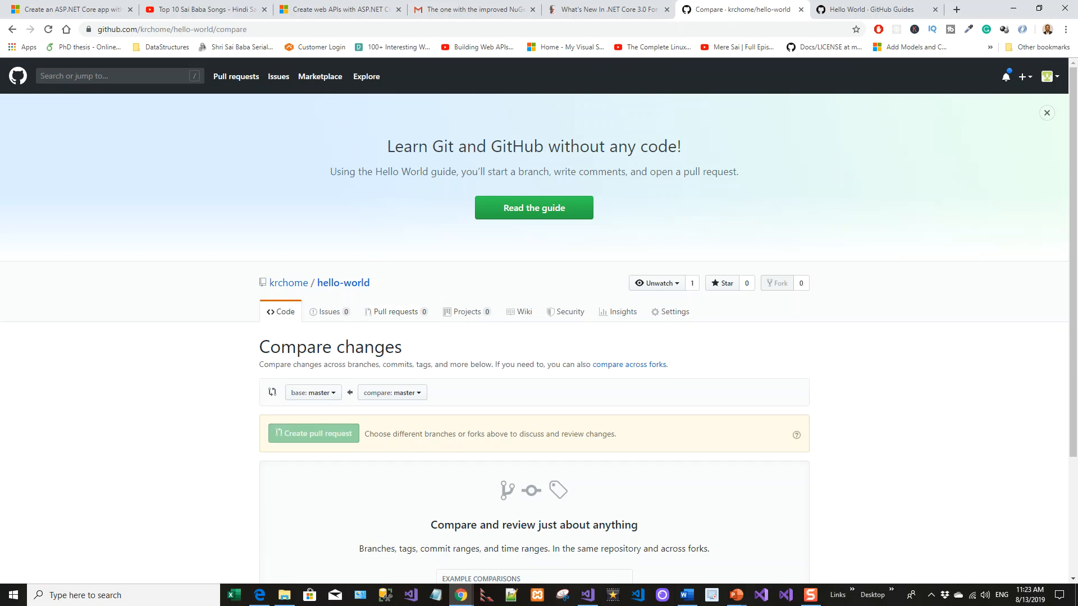
scroll(467, 430, down, 3)
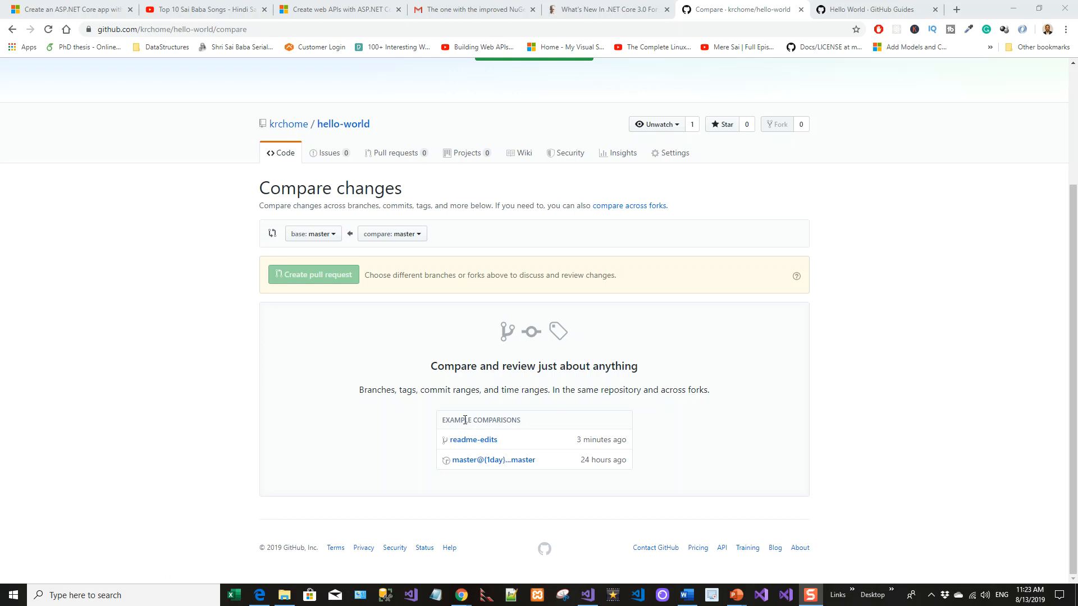
click(482, 446)
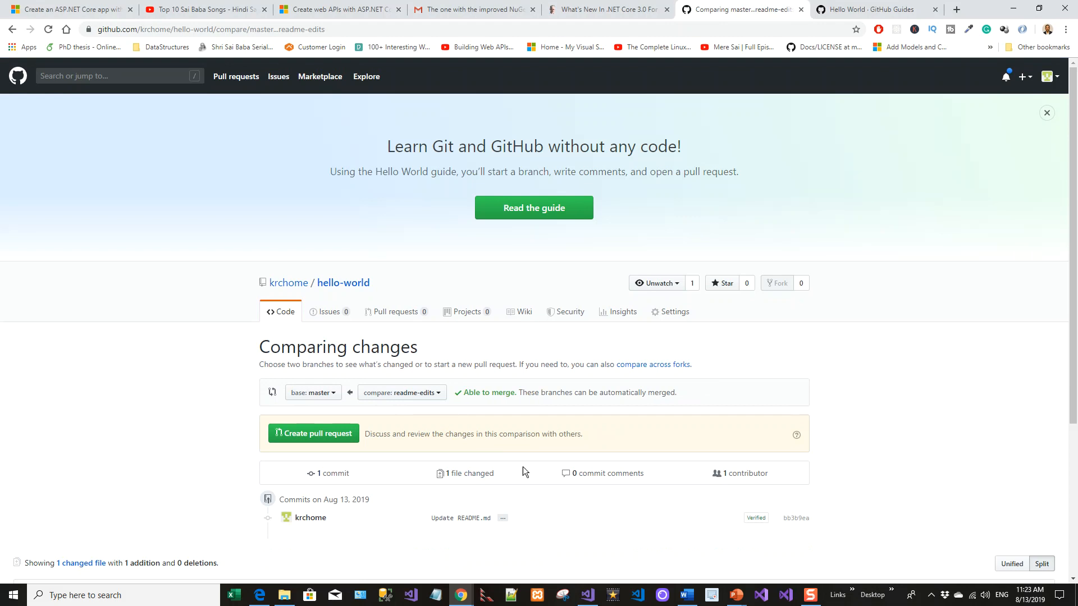
scroll(534, 483, down, 3)
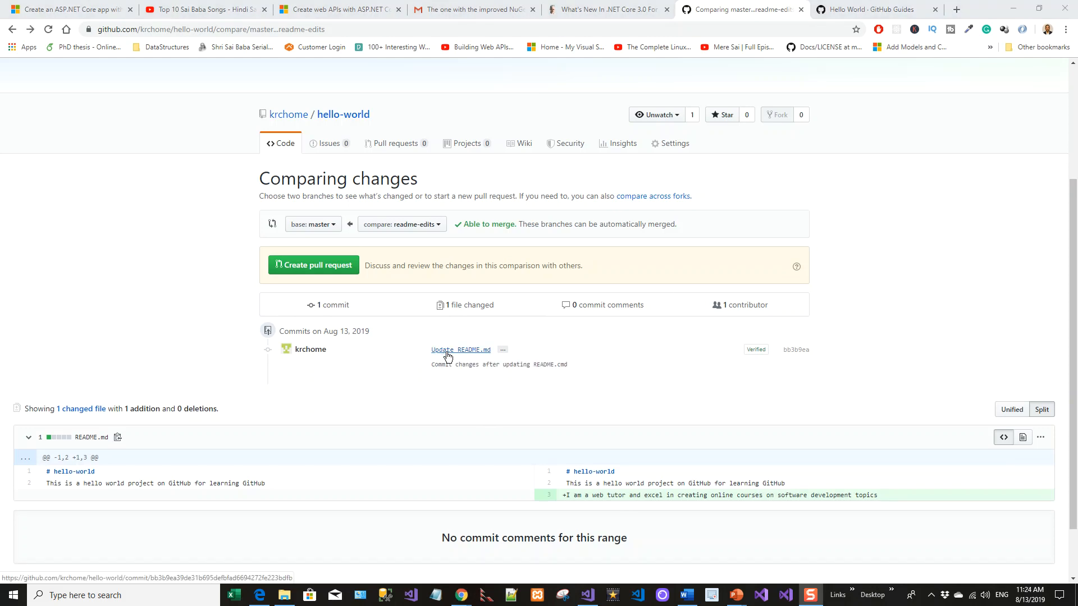
click(460, 350)
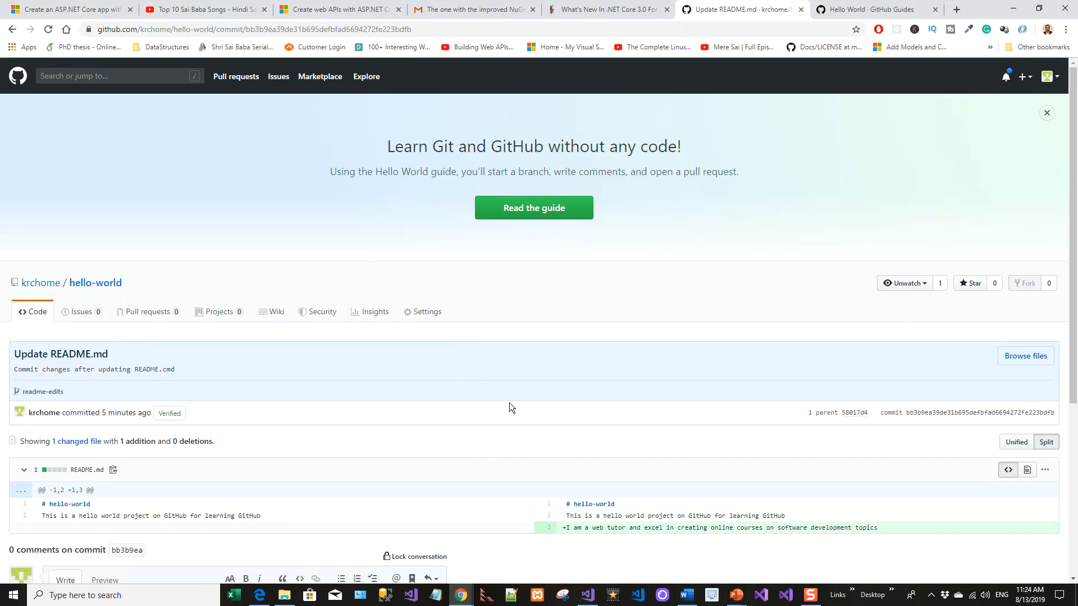
scroll(509, 402, down, 2)
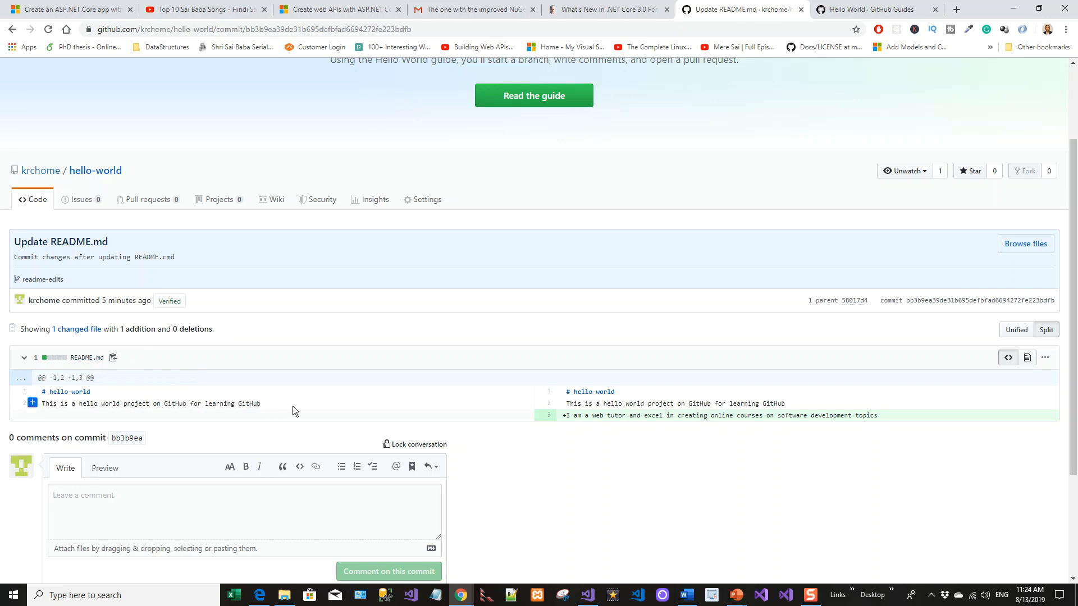
scroll(294, 406, down, 2)
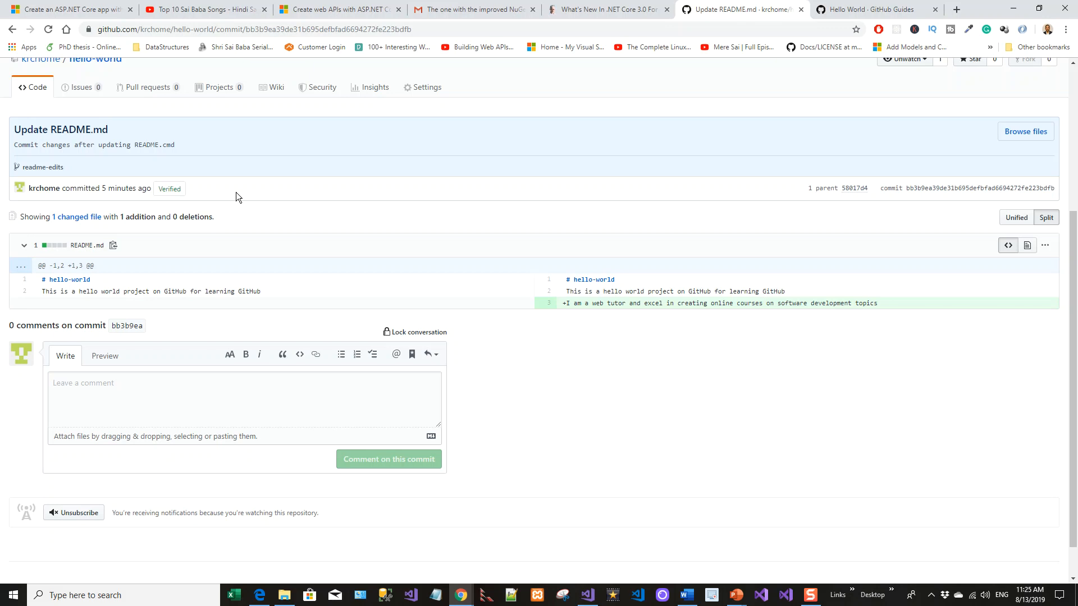
scroll(150, 189, up, 1)
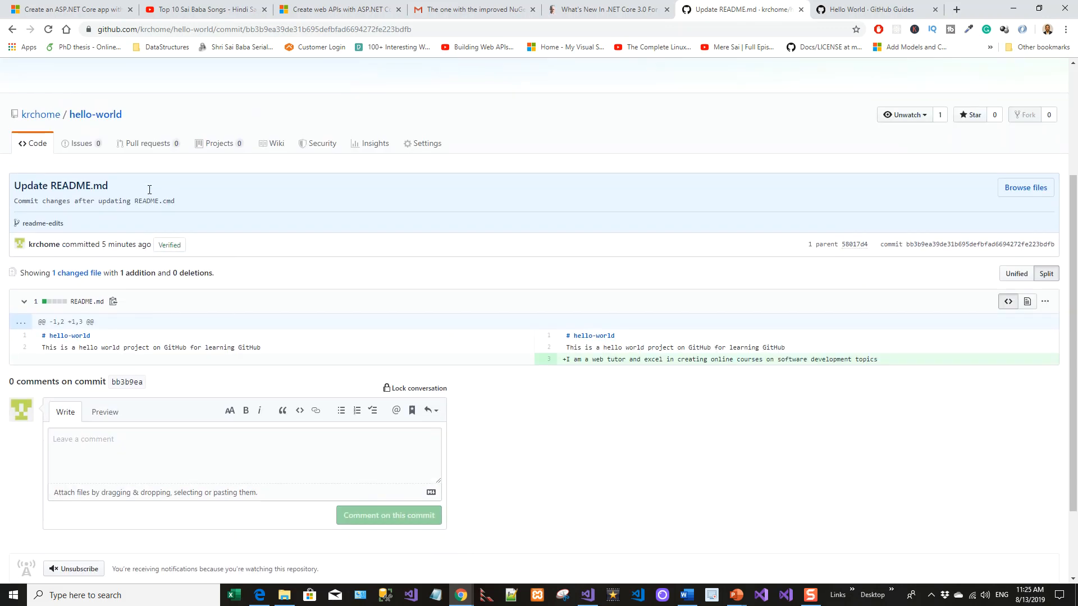
Open a pull request from readme-edits into master titled 'Update README.md' with the commit description as its body
click(155, 144)
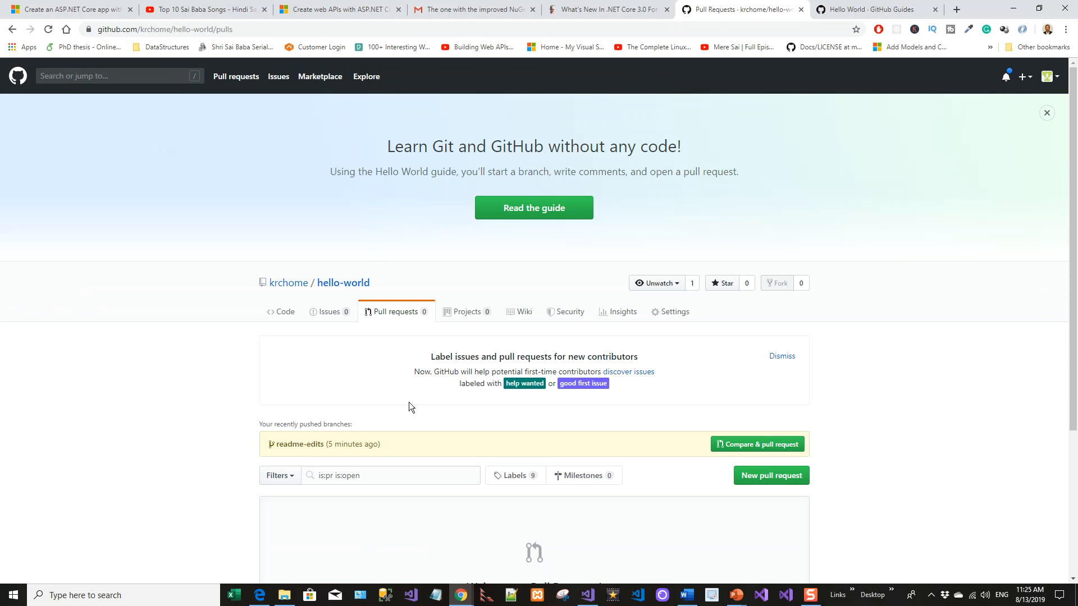
scroll(410, 402, down, 2)
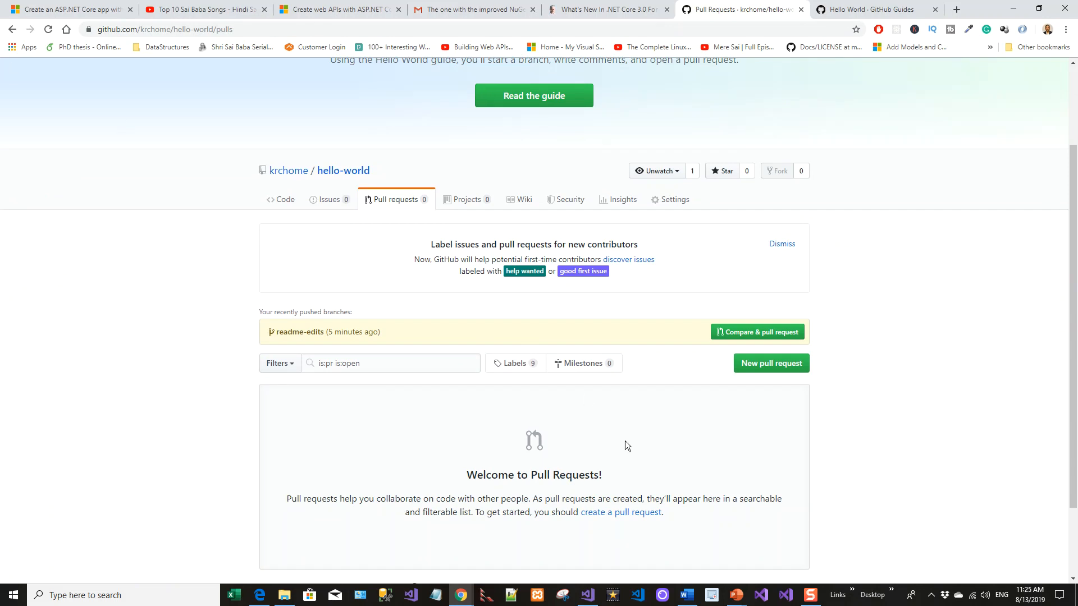
click(779, 371)
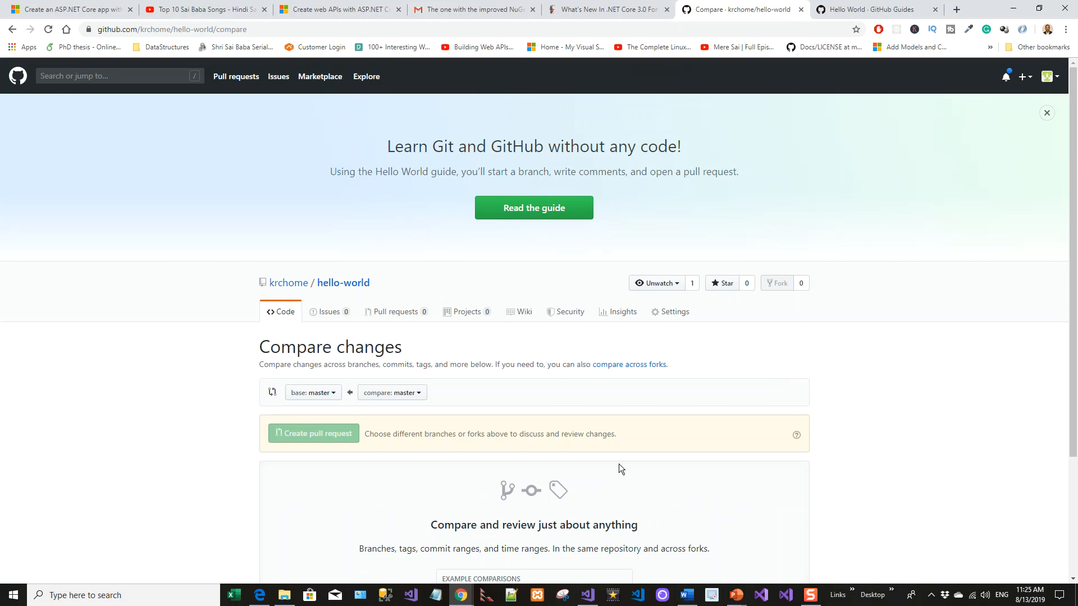
scroll(624, 462, down, 3)
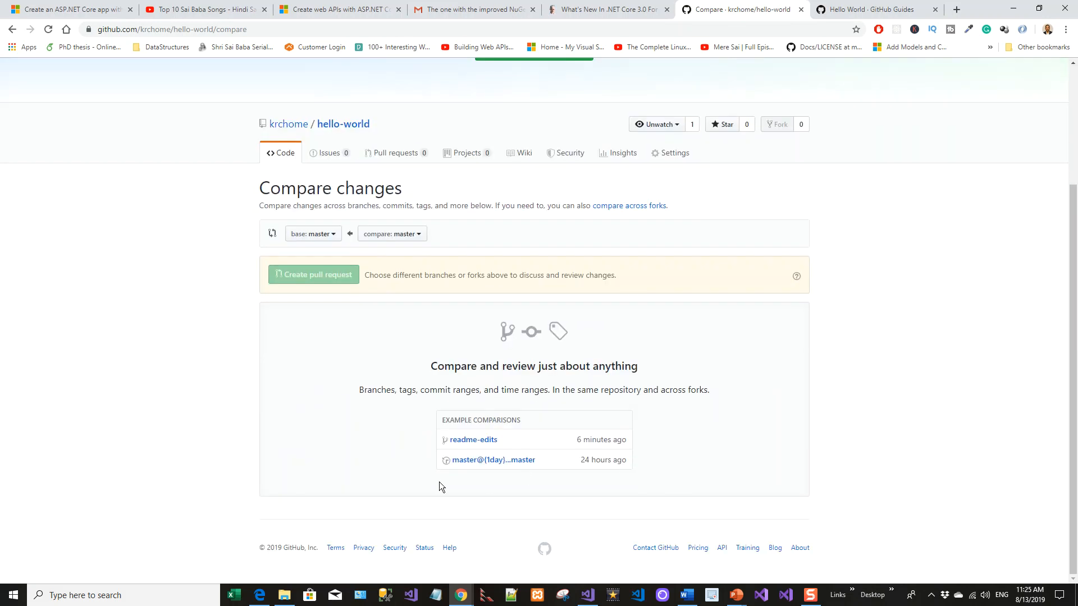
click(476, 441)
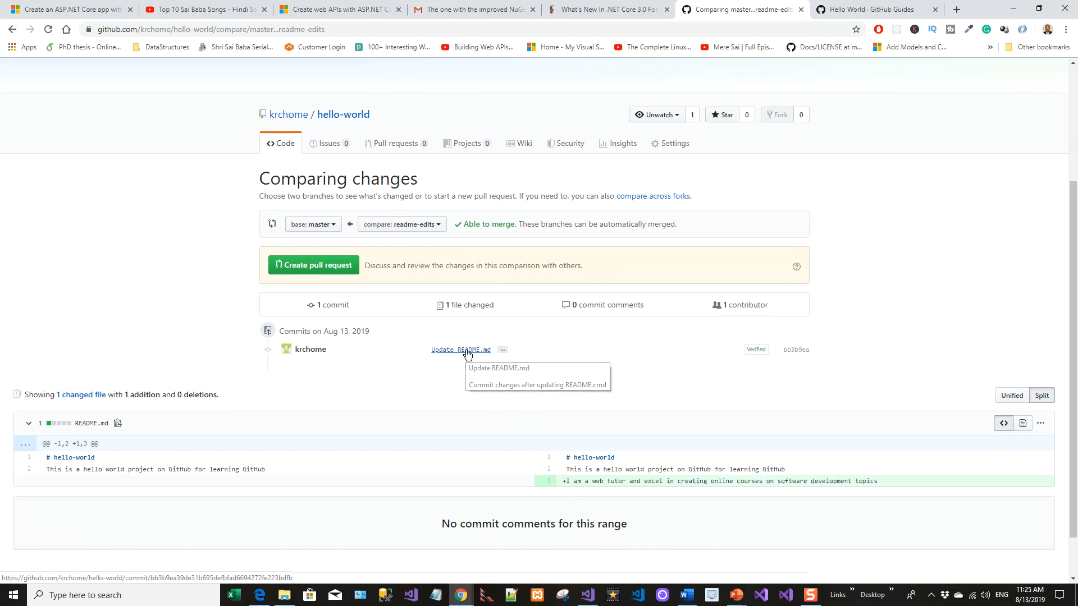
click(467, 350)
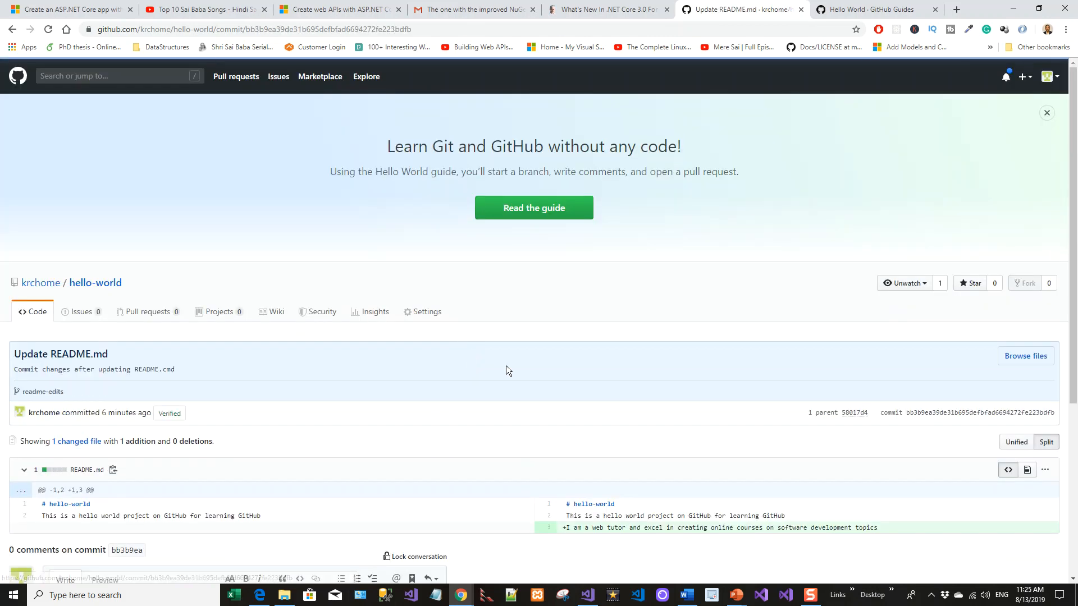
scroll(644, 459, down, 2)
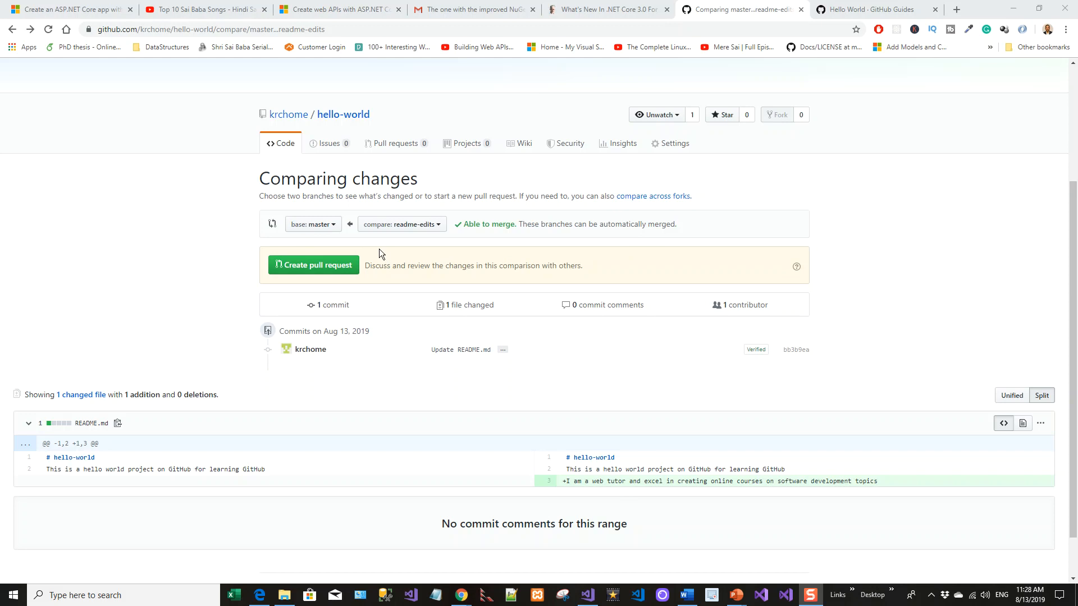
click(318, 271)
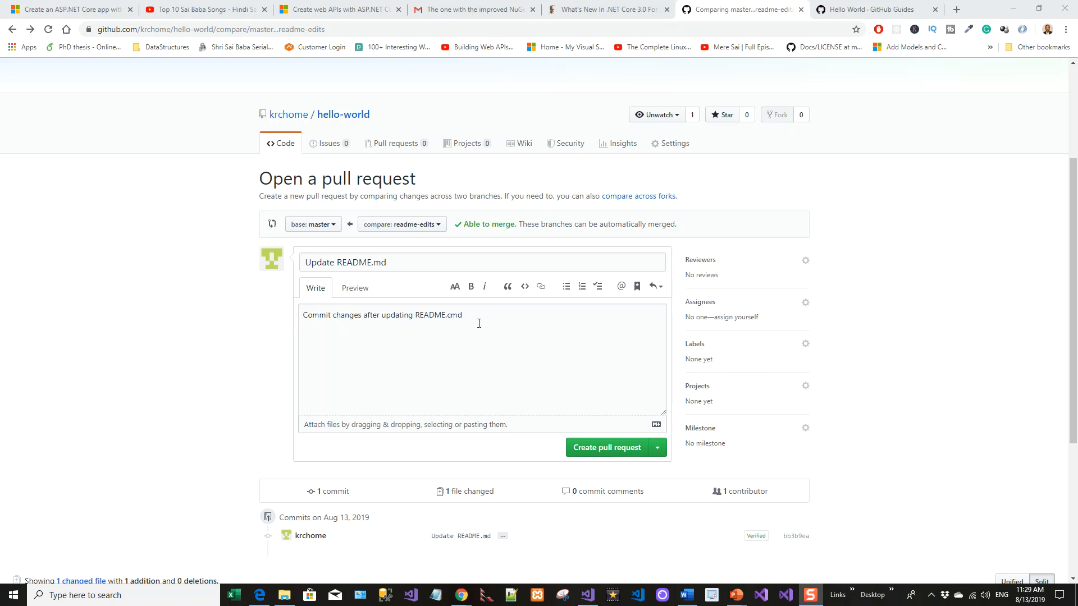
click(360, 291)
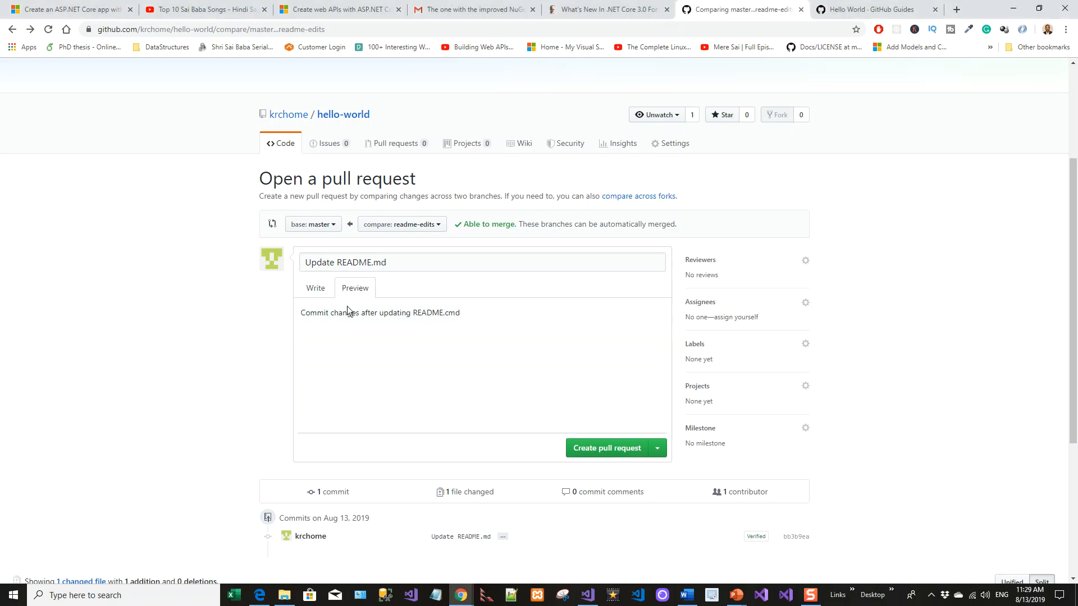
click(315, 288)
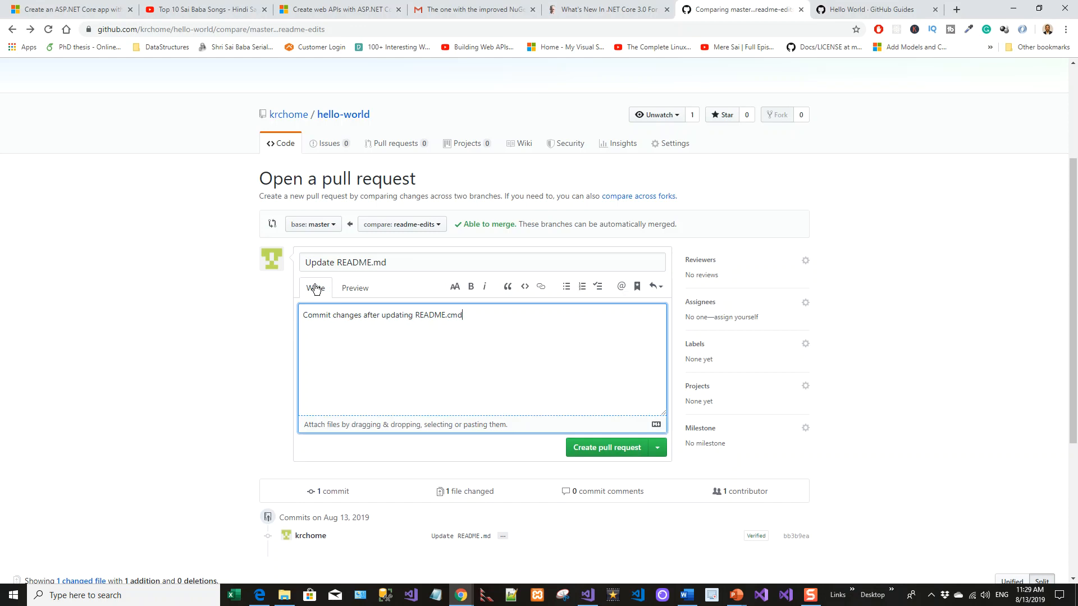
click(619, 449)
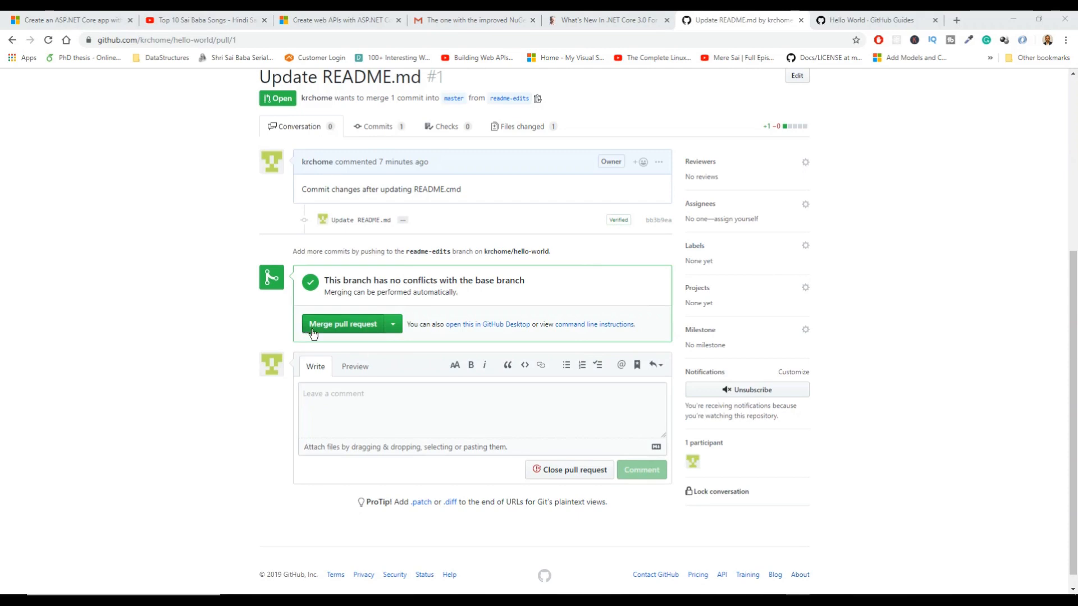
Merge the pull request into master, confirm the merge, and delete the readme-edits branch
click(343, 331)
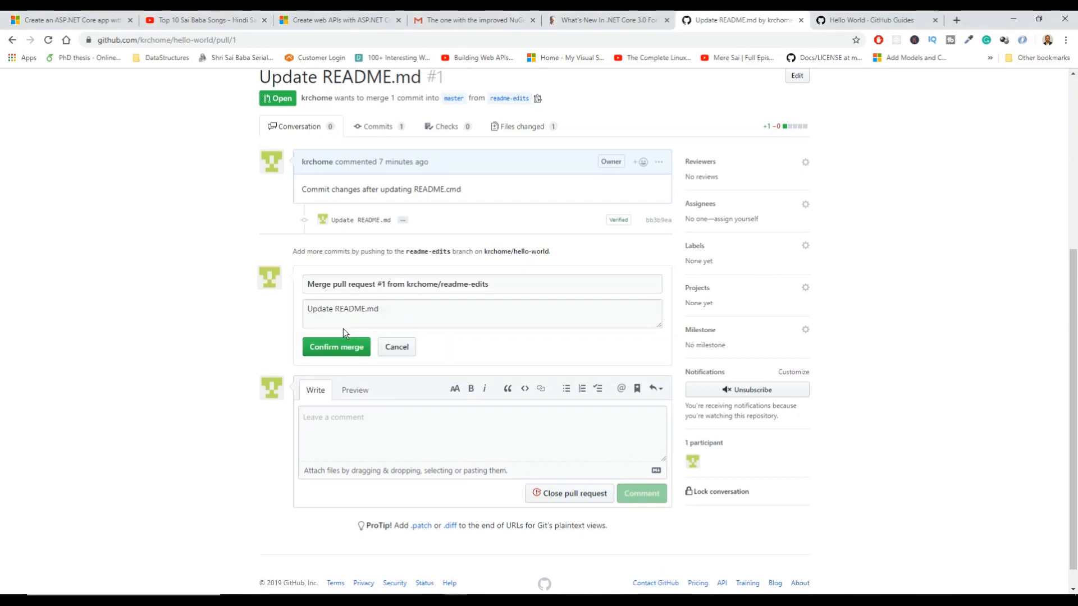
click(343, 347)
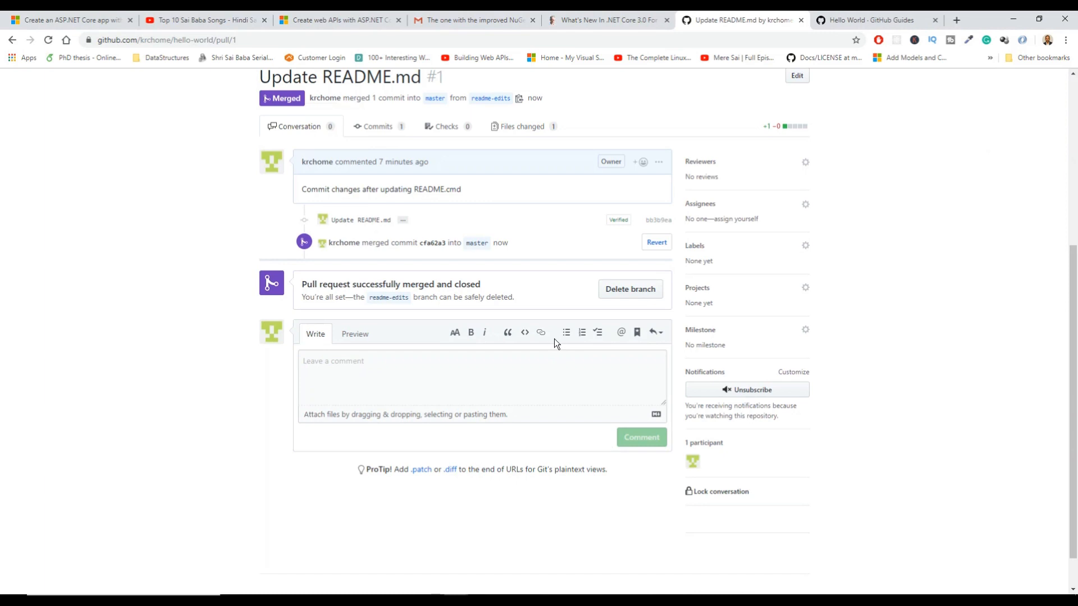
scroll(554, 339, up, 1)
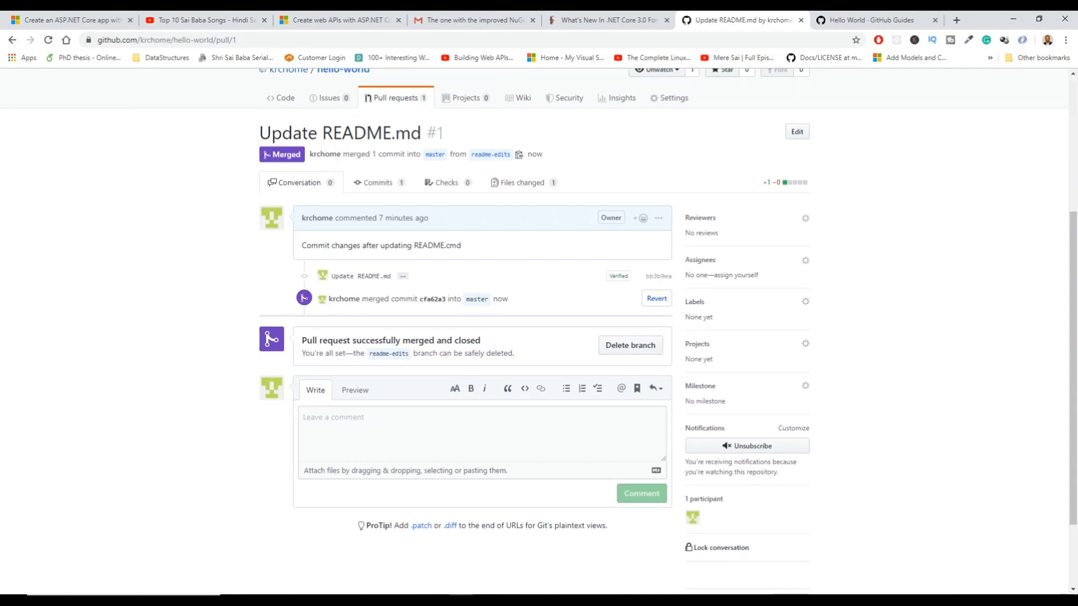
click(646, 349)
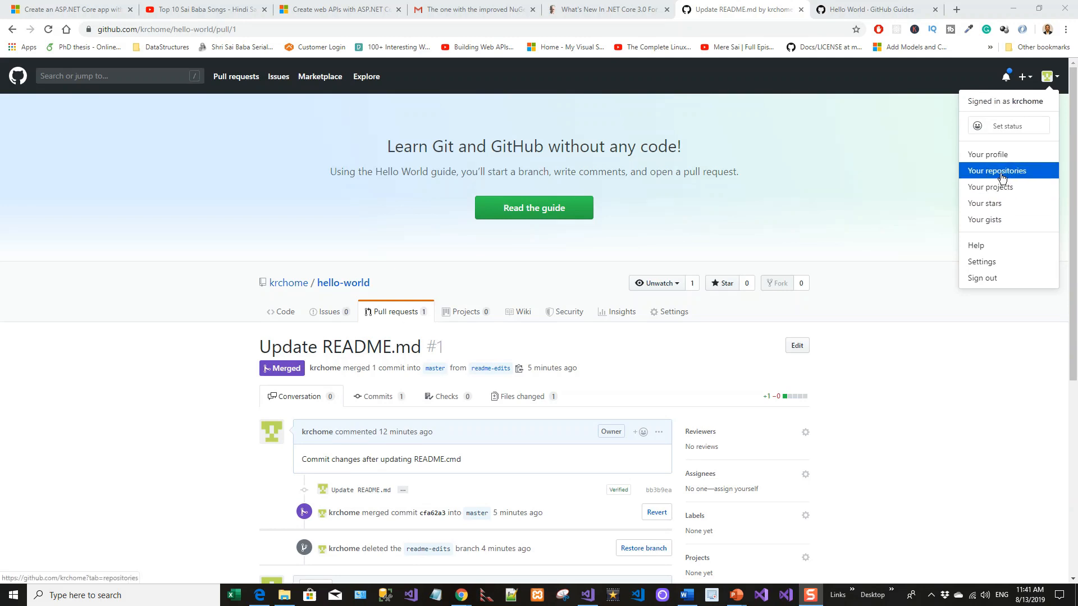
Go to your list of repositories from the account menu
click(1002, 177)
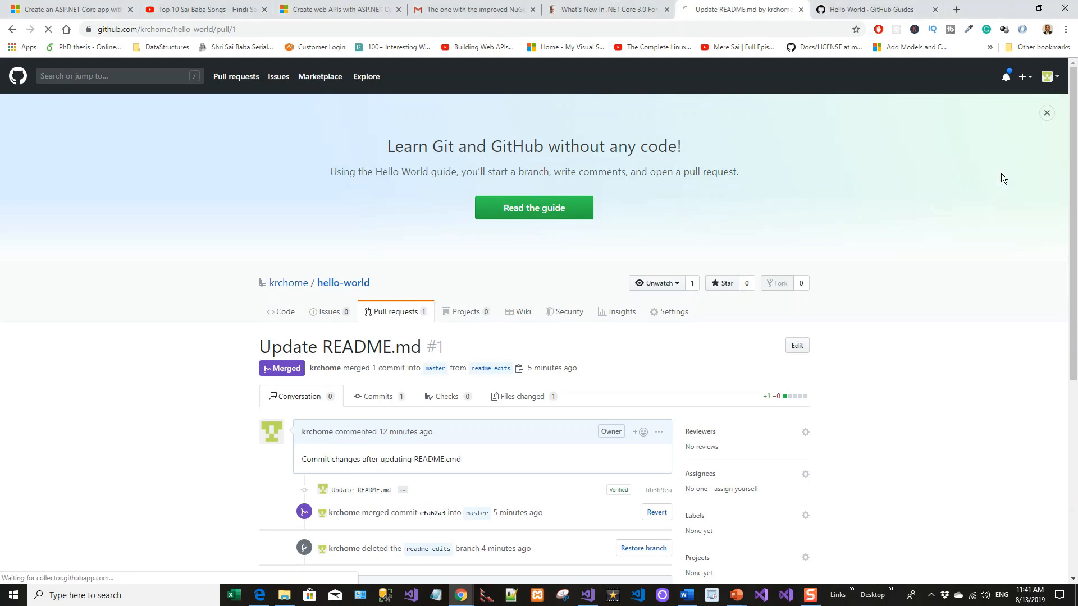